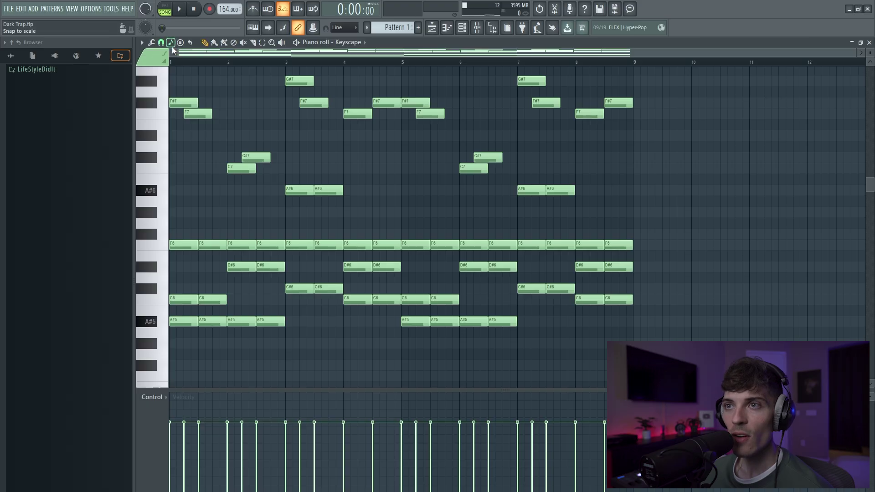
Check the root note and scale used for the piano roll's snap-to-scale setting
left_click(174, 48)
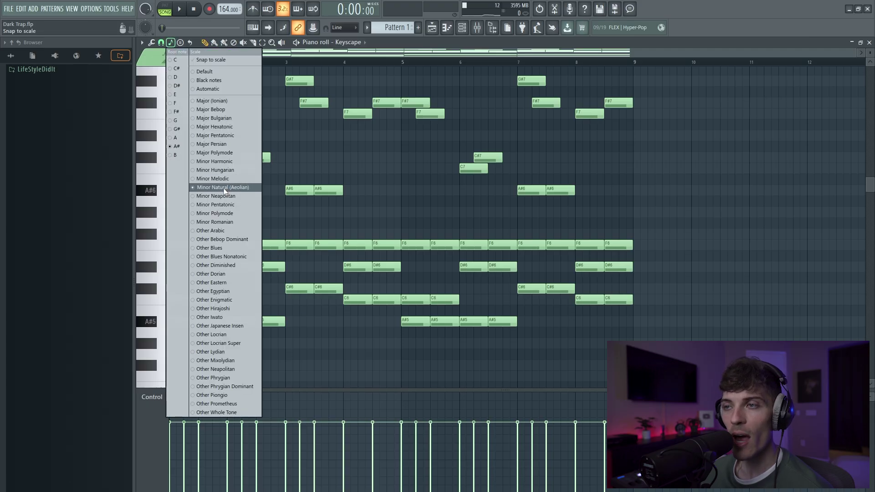
left_click(412, 202)
scroll(416, 201, "down", 3)
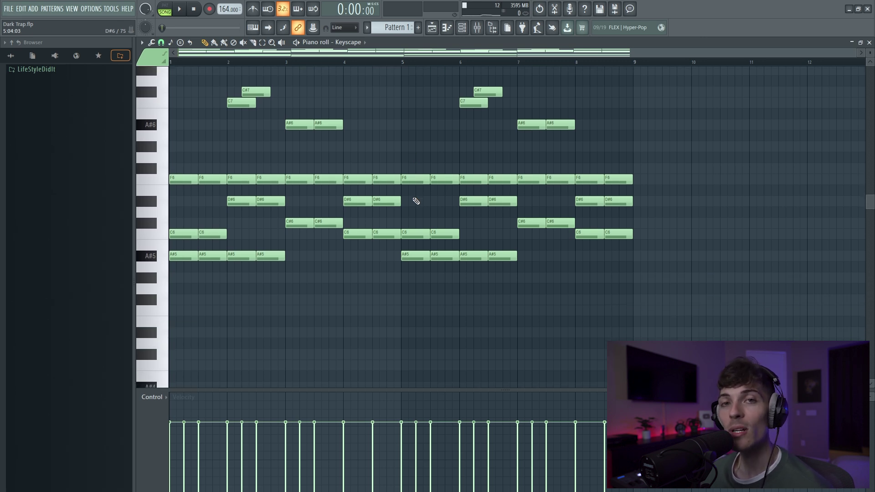
Examine the chords in bars 1, 2 and 3 one after another by selecting each chord's notes
left_click_drag(172, 154, 220, 299)
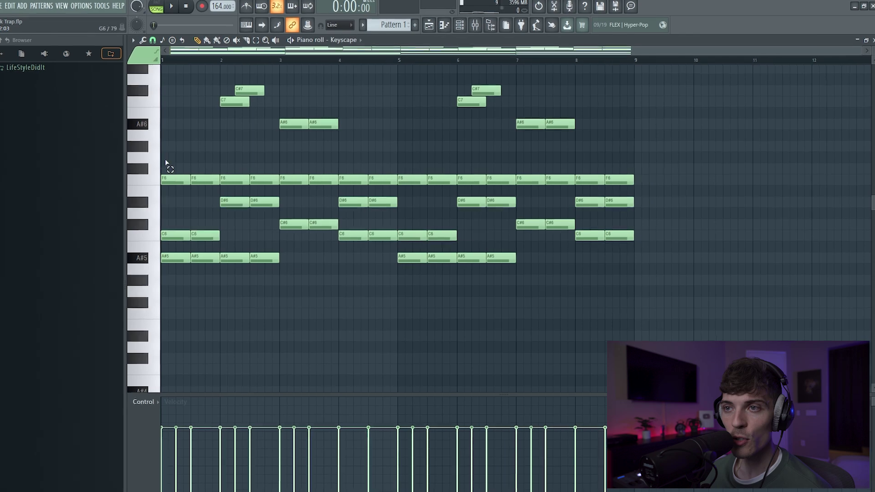
left_click(178, 337)
left_click_drag(193, 166, 232, 296)
left_click(291, 336)
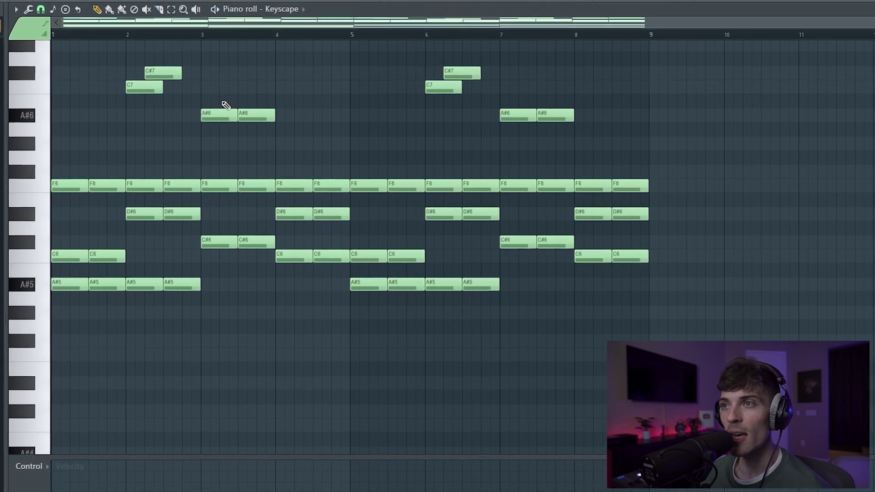
left_click_drag(214, 81, 263, 301)
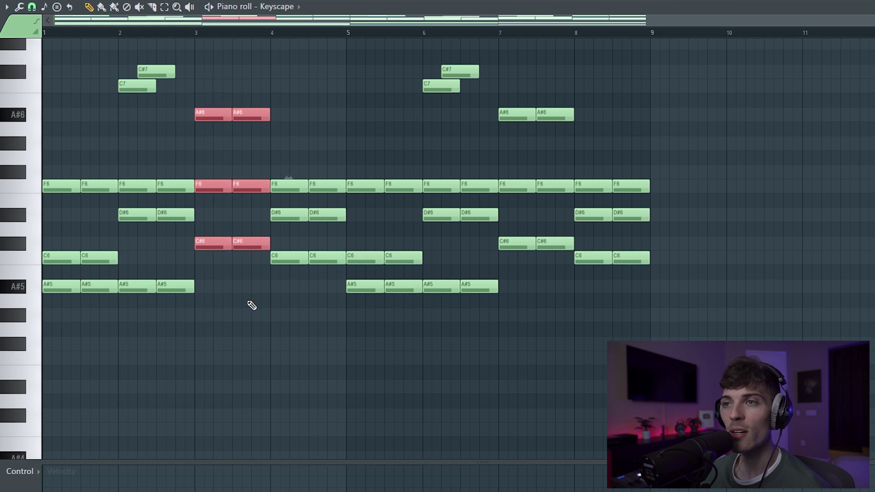
left_click(252, 305)
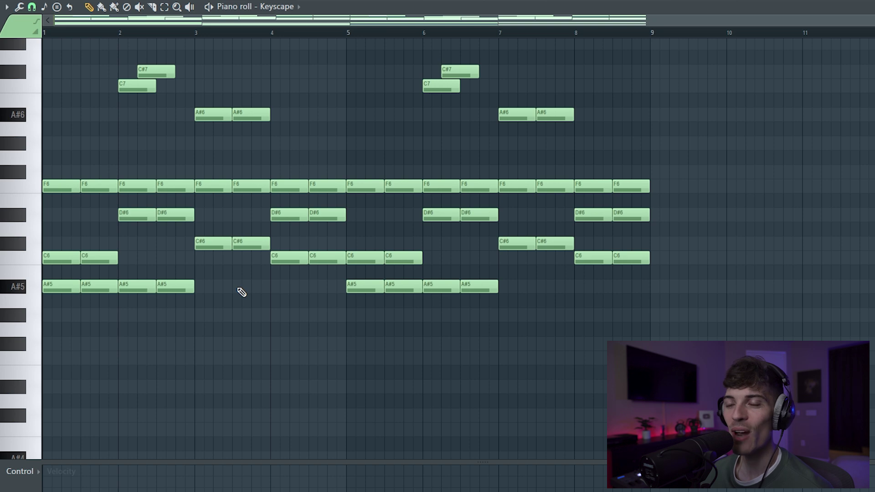
Stamp a two-bar Suspended 2 chord on A#5 at bar 9 and play it back
left_click(58, 10)
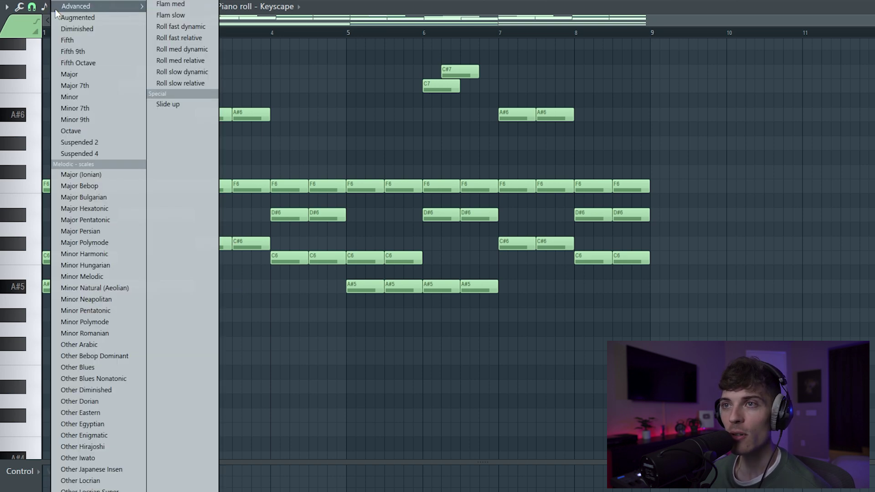
mouse_move(56, 10)
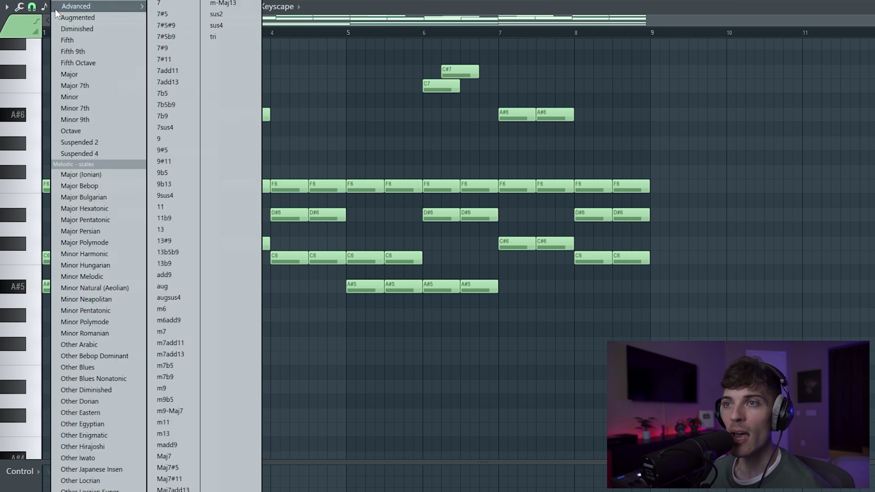
left_click(83, 145)
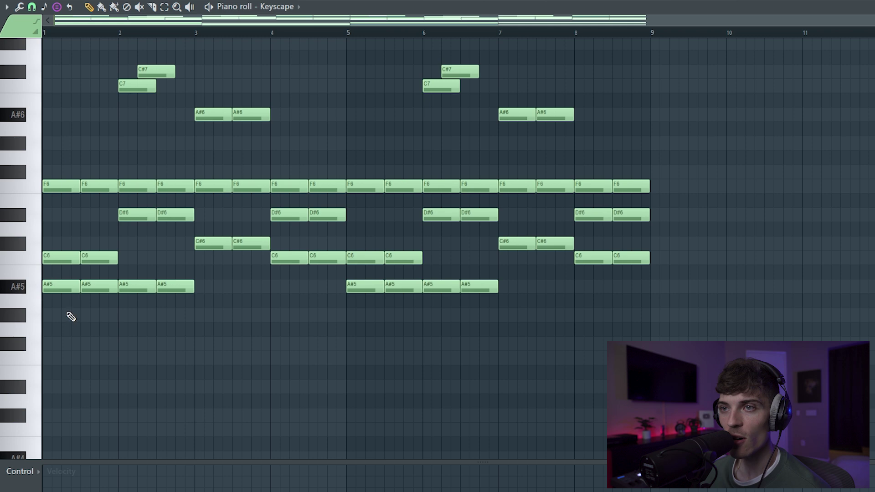
left_click(658, 291)
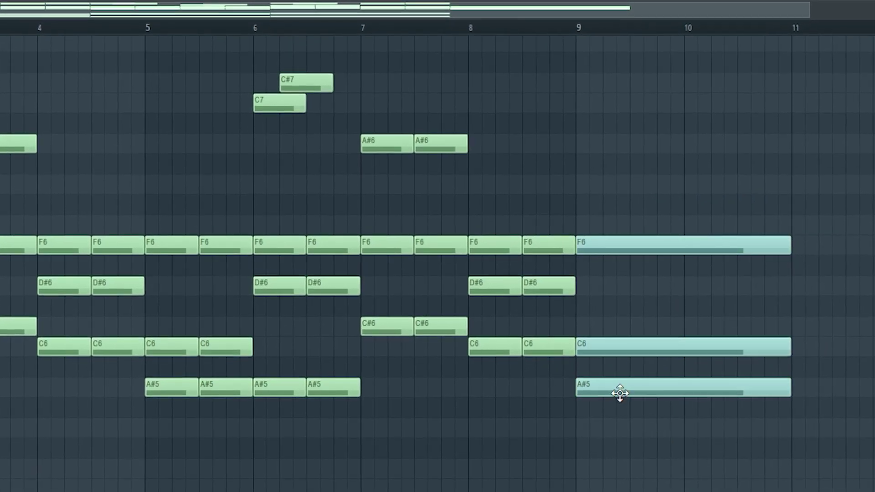
left_click(642, 447)
scroll(481, 13, "down", 3)
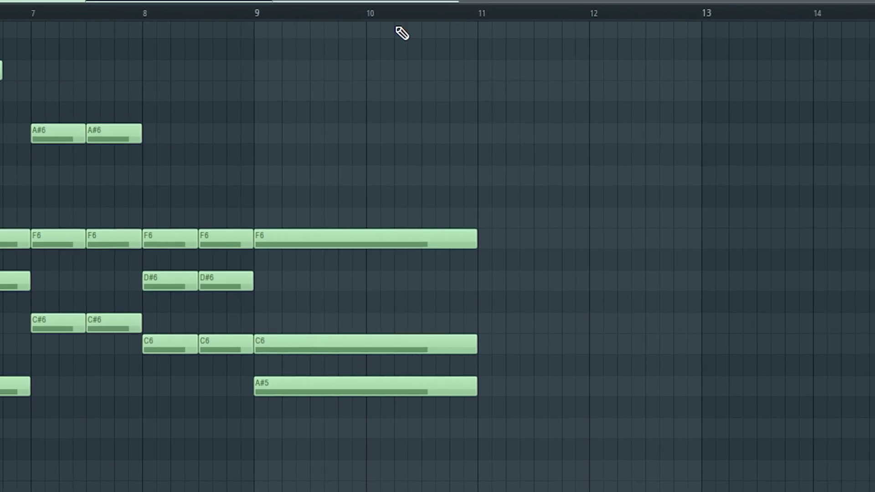
scroll(371, 14, "up", 3)
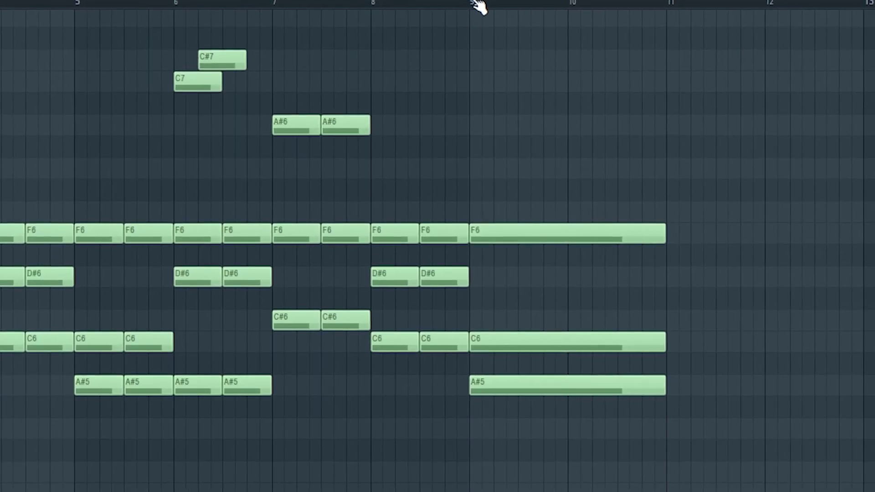
key("space")
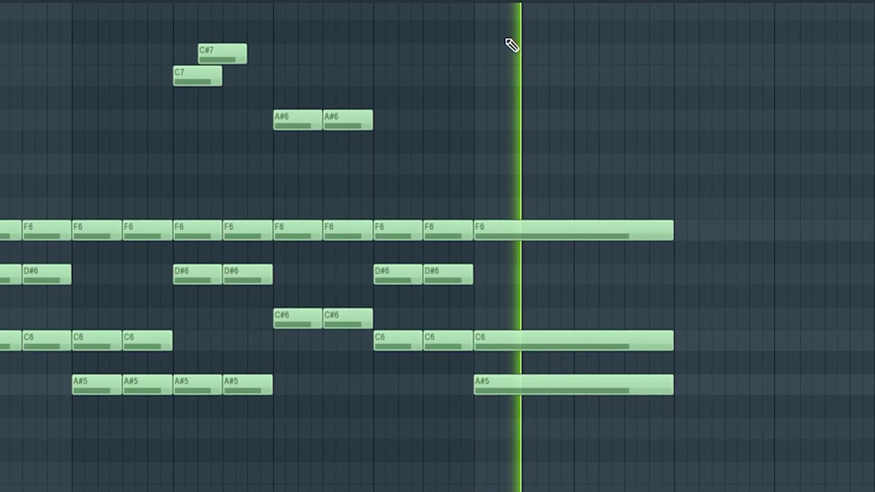
key("space")
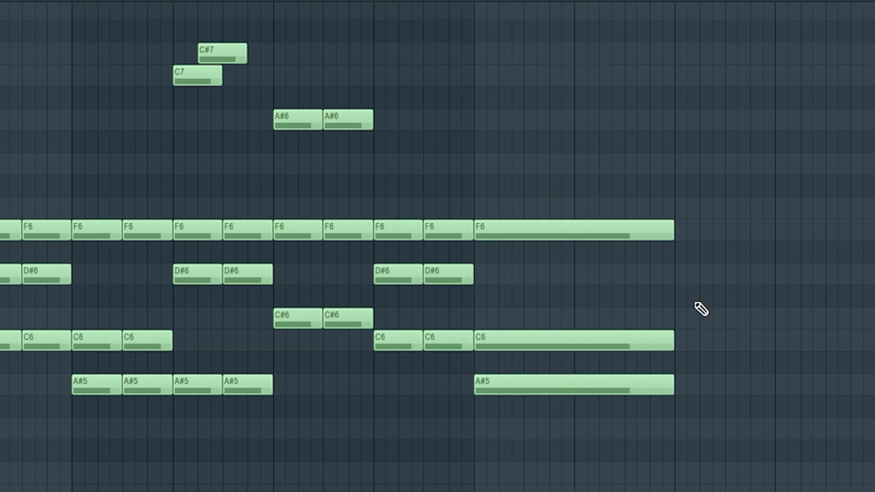
Draw a two-bar comparison chord of A#5, C#6 and F6 at bar 11 and play it back
left_click(683, 392)
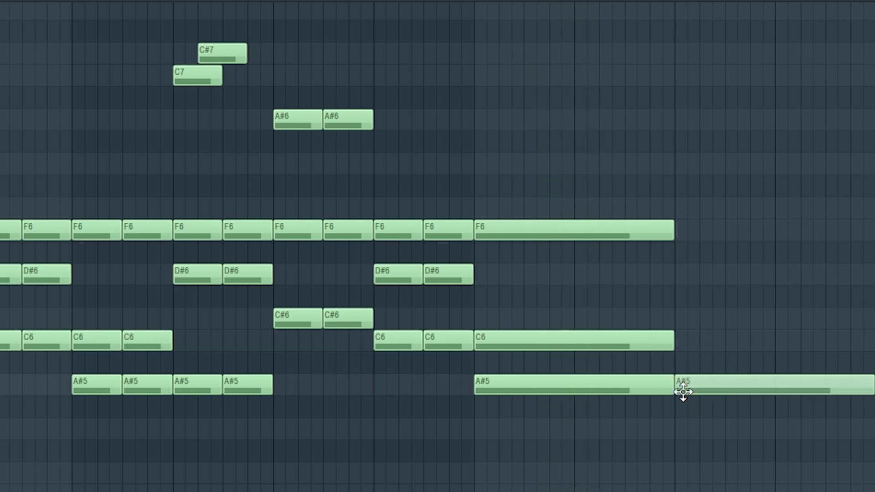
left_click(684, 323)
left_click(683, 234)
left_click_drag(678, 213, 696, 192)
left_click_drag(688, 160, 732, 304)
right_click(726, 311)
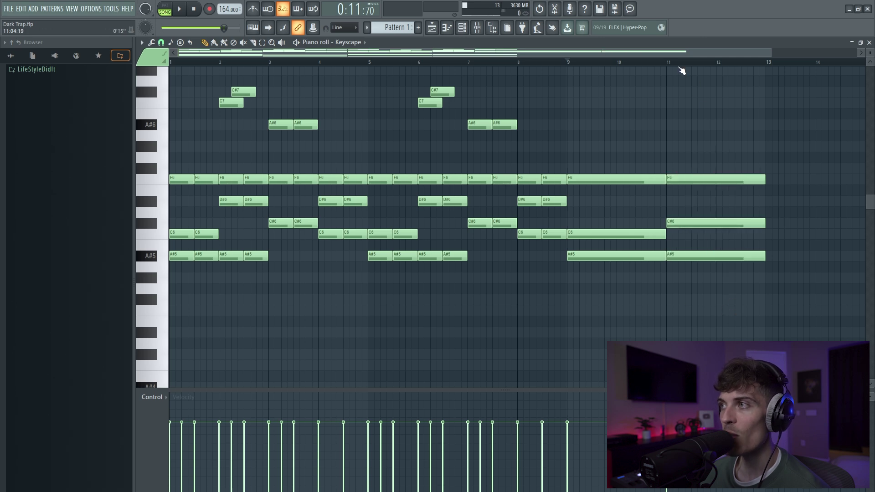
key("space")
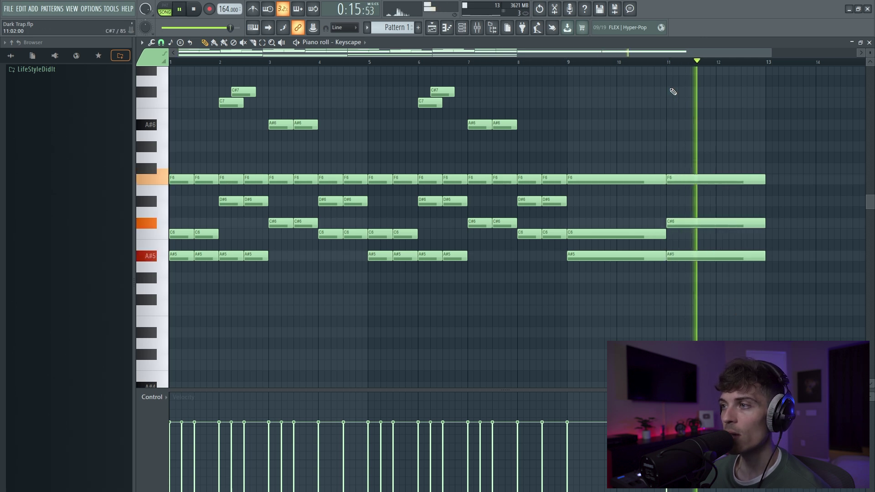
key("space")
Lower the C#6 in the bar 11 chord to C6, then delete all three bar 11 notes
left_click(689, 222)
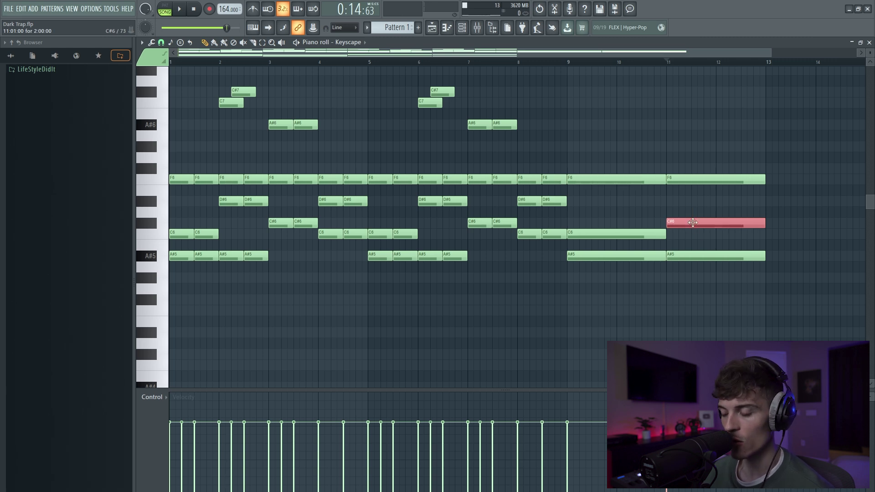
left_click_drag(693, 222, 696, 227)
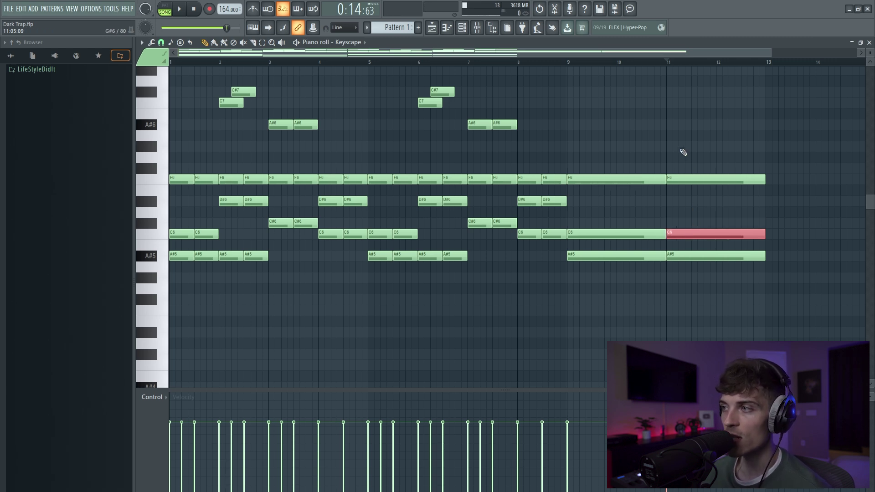
right_click(687, 179)
right_click(692, 234)
right_click(695, 255)
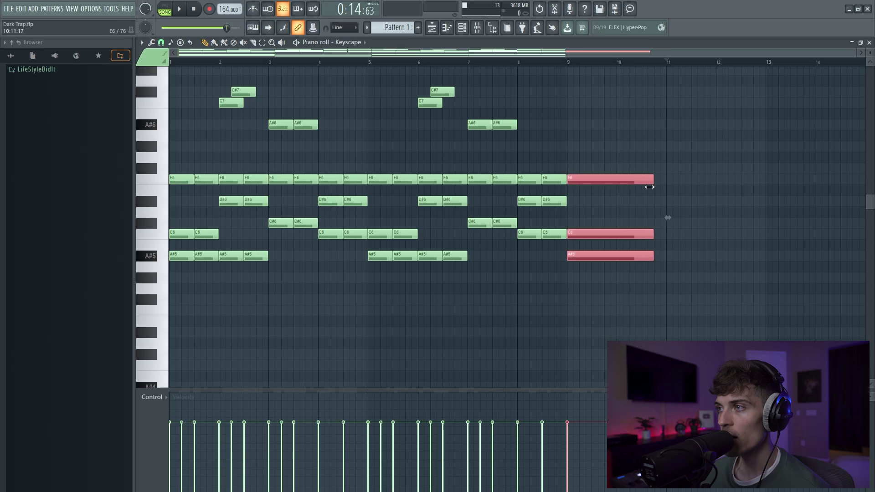
Shorten the bar 9 chord to half a bar, duplicate it to fill the bar, and play it back
left_click_drag(650, 187, 596, 180)
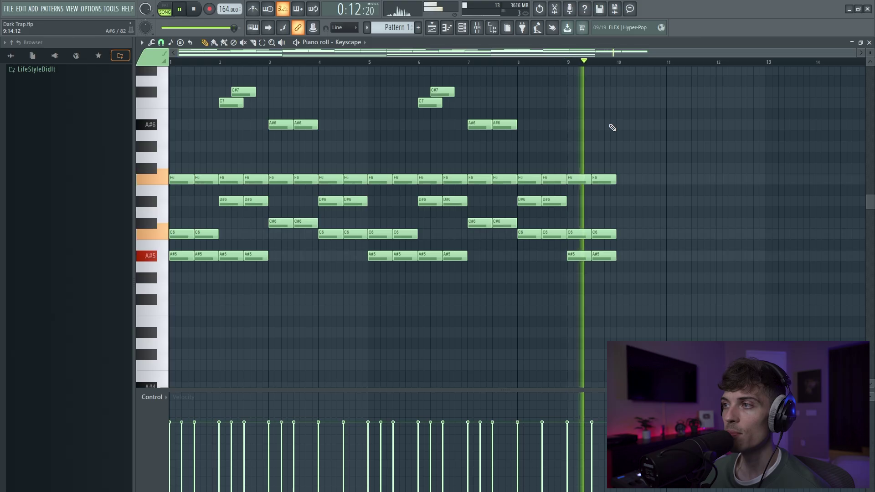
key("space")
Compare the lower notes of the chords in bars 1 and 2 by selecting each group
left_click_drag(184, 164, 206, 273)
left_click(242, 313)
left_click_drag(225, 159, 256, 297)
left_click(266, 304)
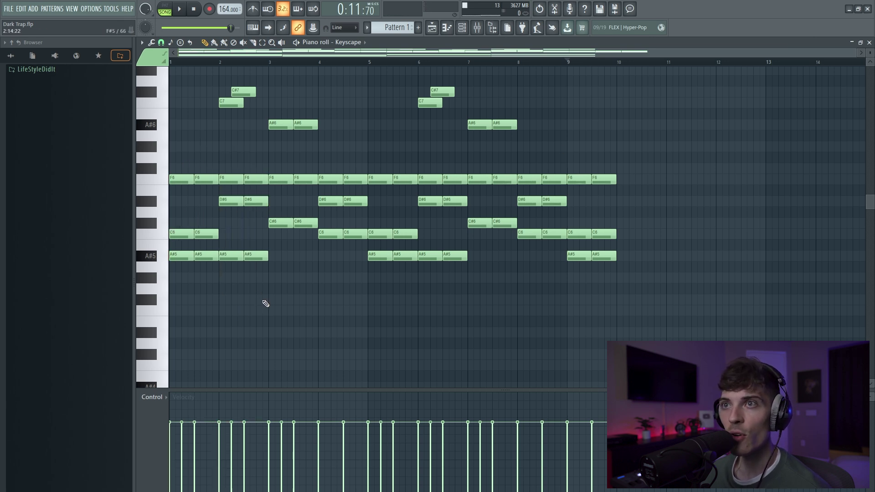
Stamp a half-bar Suspended 4 chord on A#5 at bar 10 and duplicate it to fill the bar
left_click(181, 42)
left_click(210, 154)
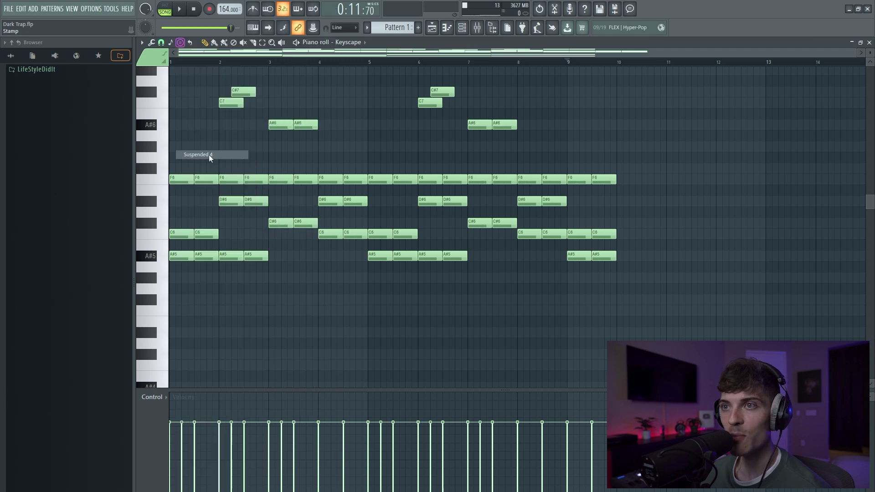
left_click(623, 258)
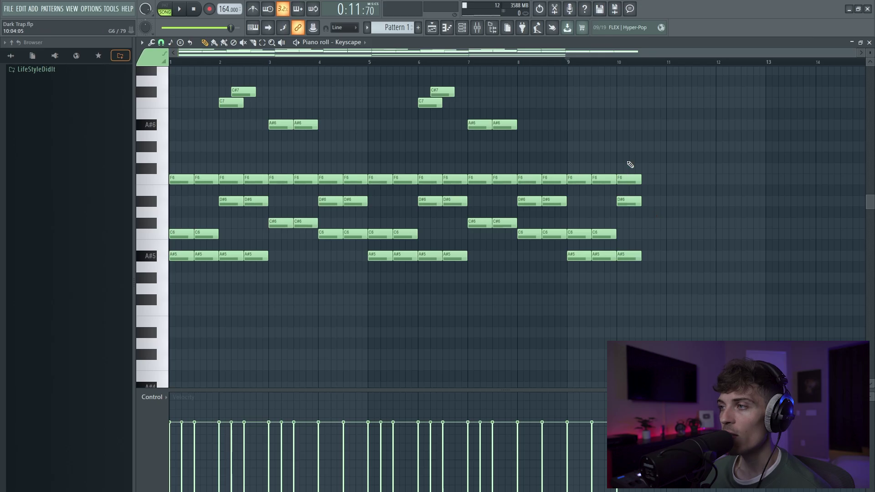
left_click_drag(630, 165, 652, 273)
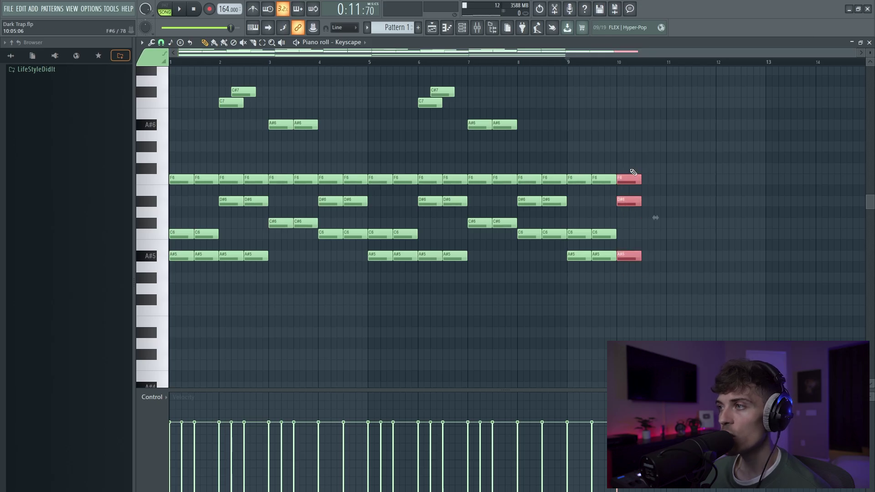
left_click_drag(626, 181, 652, 181)
left_click(655, 140)
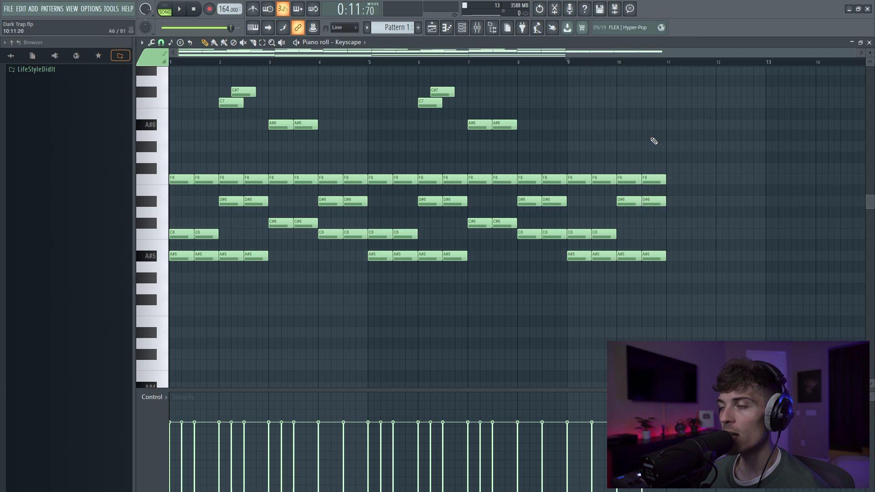
Select the chords in bars 1 and 2 for comparison and play the new progression from bar 9
left_click_drag(186, 171, 252, 295)
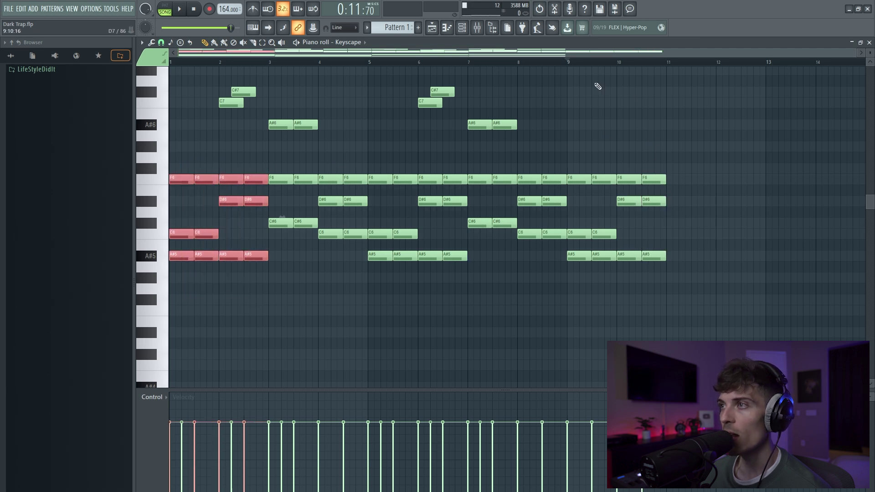
key("space")
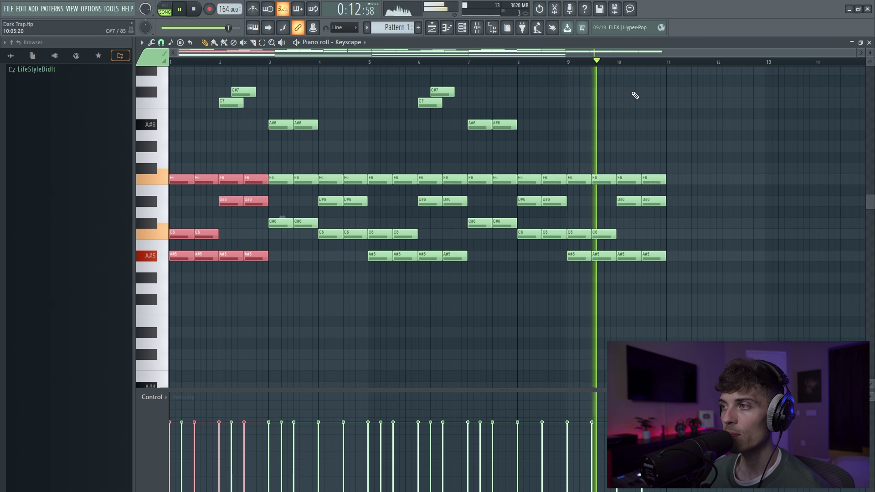
key("space")
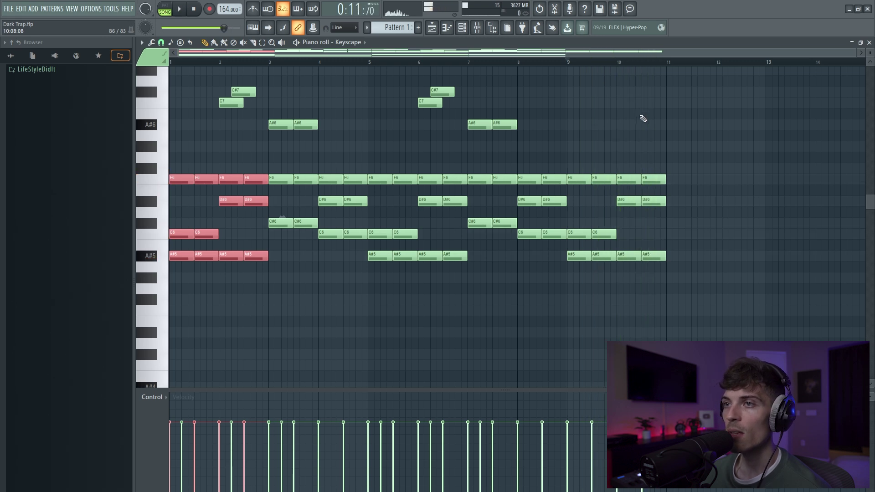
left_click(643, 121)
Shift the two A#6 notes of the bar 3 chord down an octave, then back up
left_click_drag(278, 113, 312, 251)
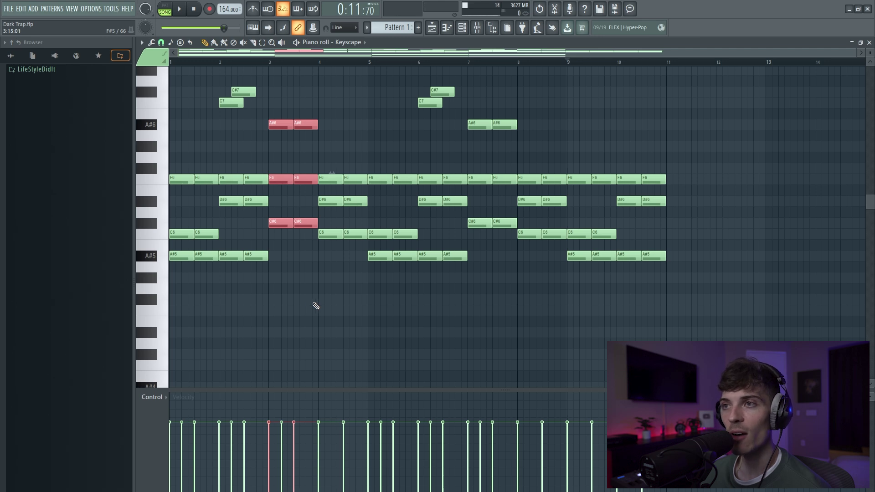
left_click_drag(287, 155, 304, 115)
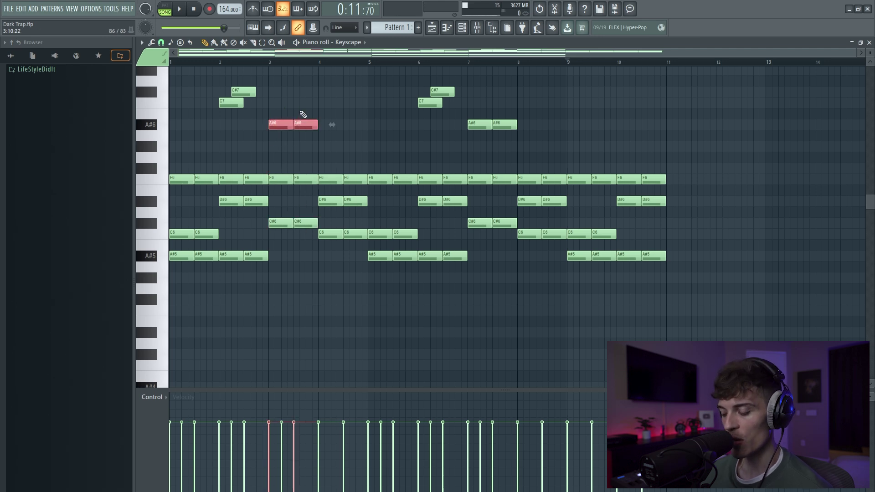
key("ctrl+Down")
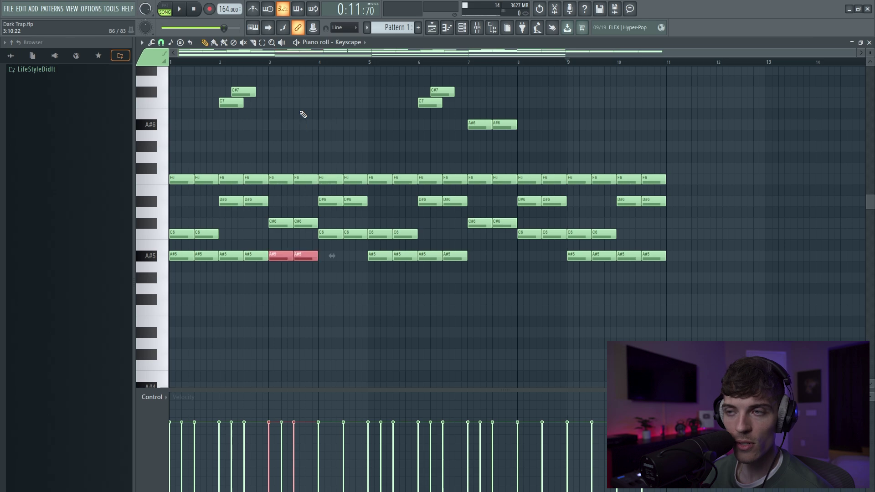
key("ctrl+Up")
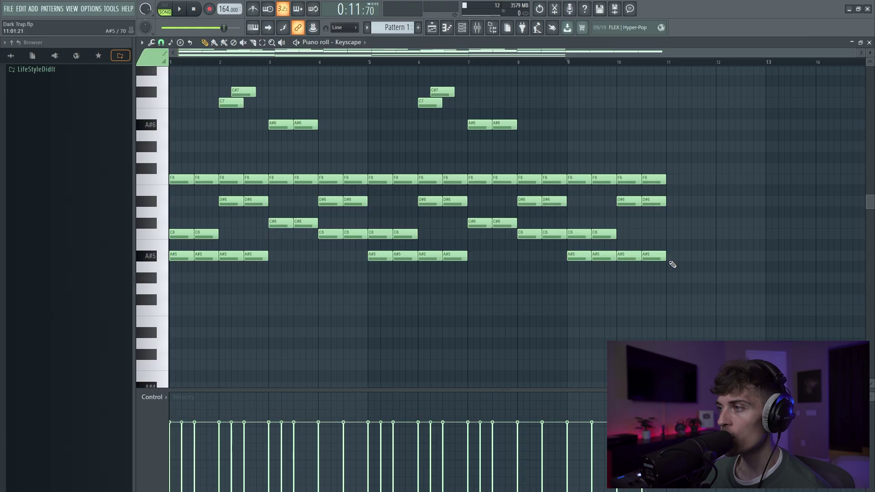
Stack half-bar A#5, C#6 and F6 notes at bar 11 to form an A# minor chord
left_click(669, 257)
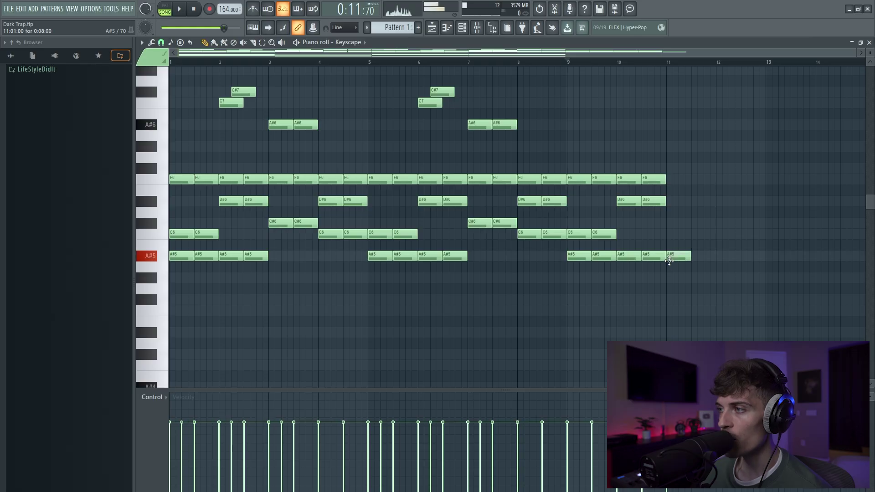
left_click(673, 223)
left_click_drag(681, 246, 683, 246)
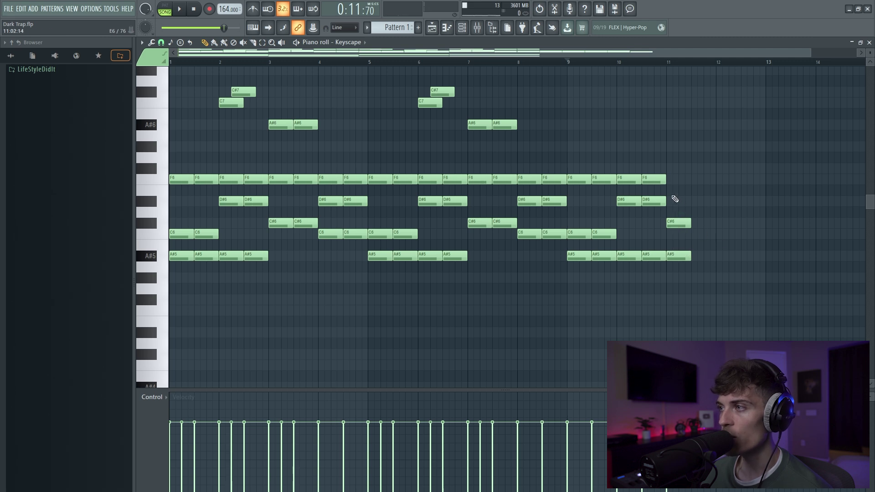
left_click(670, 179)
left_click(699, 201)
right_click(700, 203)
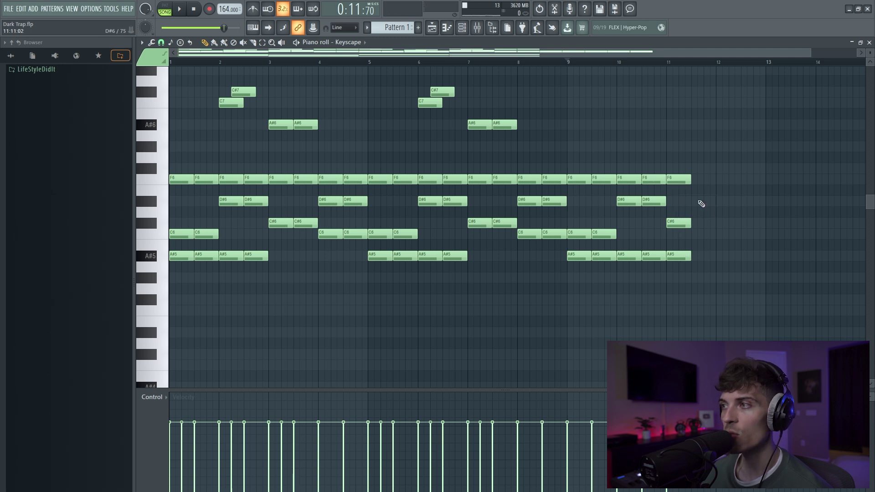
left_click_drag(675, 153, 696, 314)
left_click(694, 329)
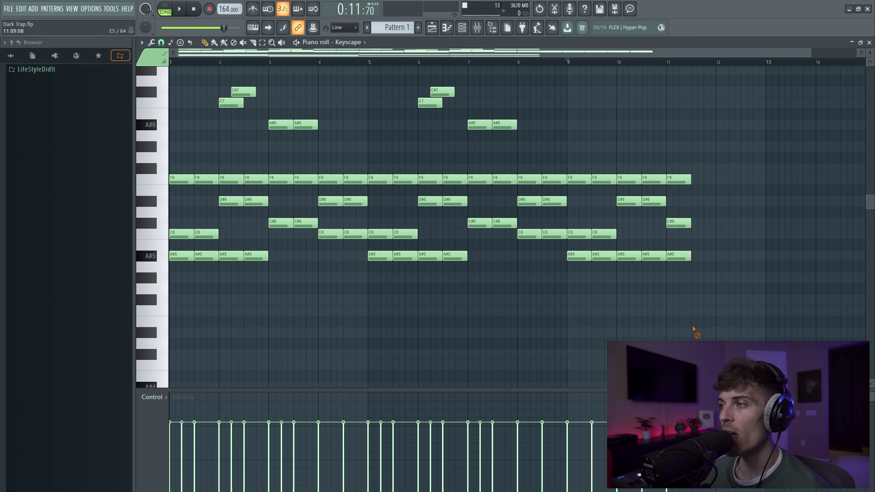
Raise the A#5 note of the bar 11 chord by an octave and duplicate the half-bar chord to fill the bar
left_click(679, 254)
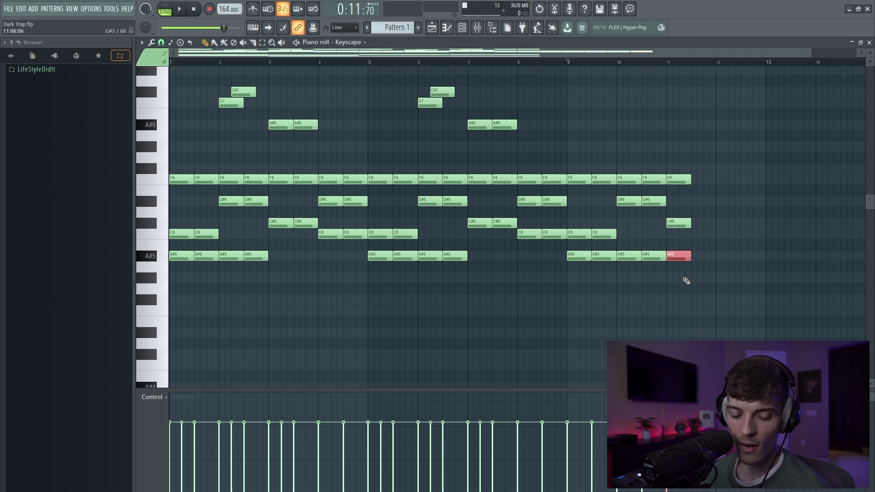
key("ctrl+Up")
right_click(684, 278)
left_click_drag(674, 98, 697, 255)
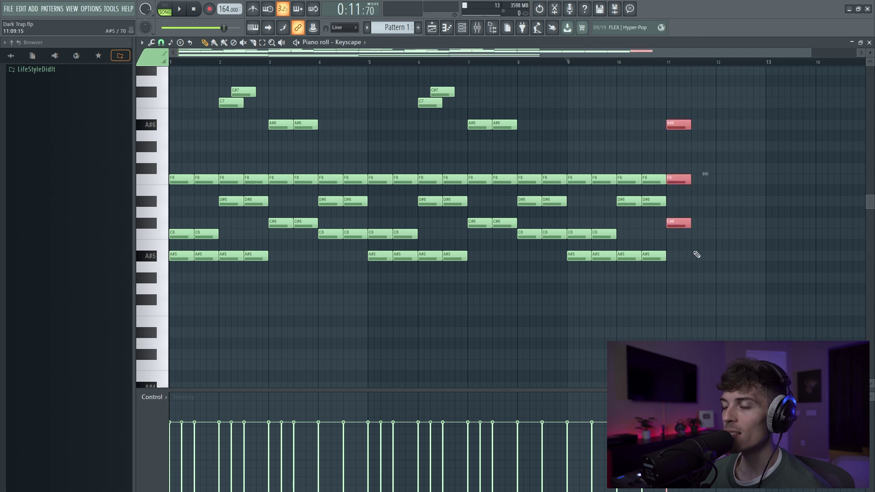
left_click(698, 261)
left_click_drag(677, 111, 695, 152)
left_click(710, 165, "ctrl")
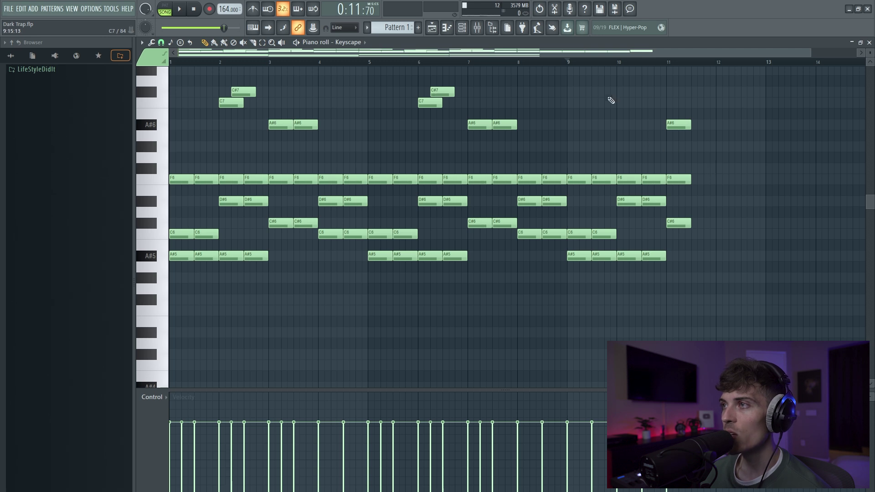
left_click_drag(682, 97, 690, 234)
key("space")
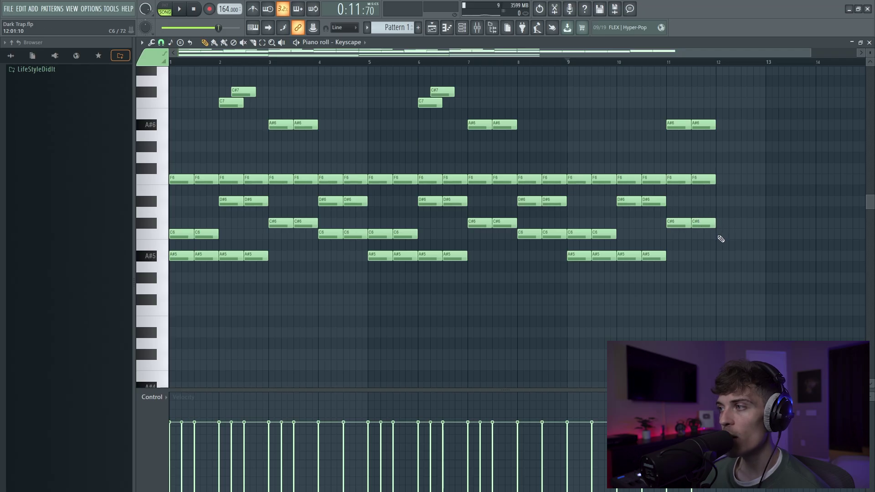
Stack half-bar C6, D#6 and F6 notes at bar 12 and duplicate the chord to fill the bar
left_click(718, 235)
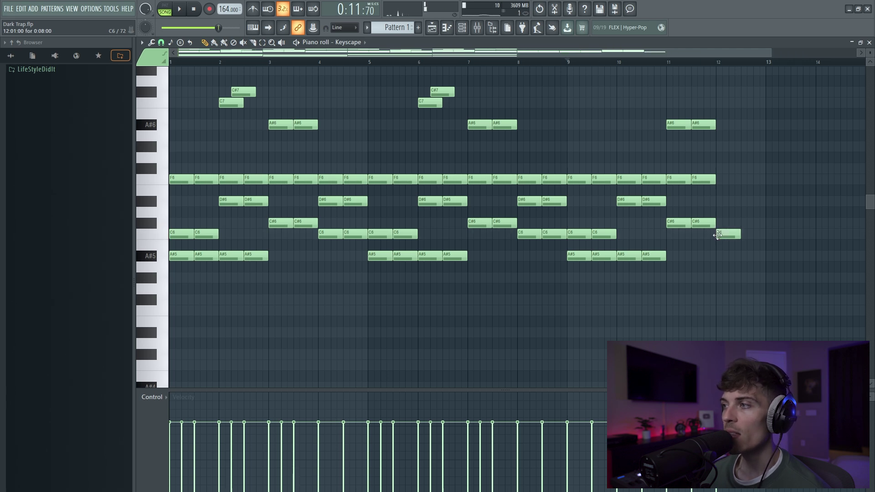
left_click(719, 202)
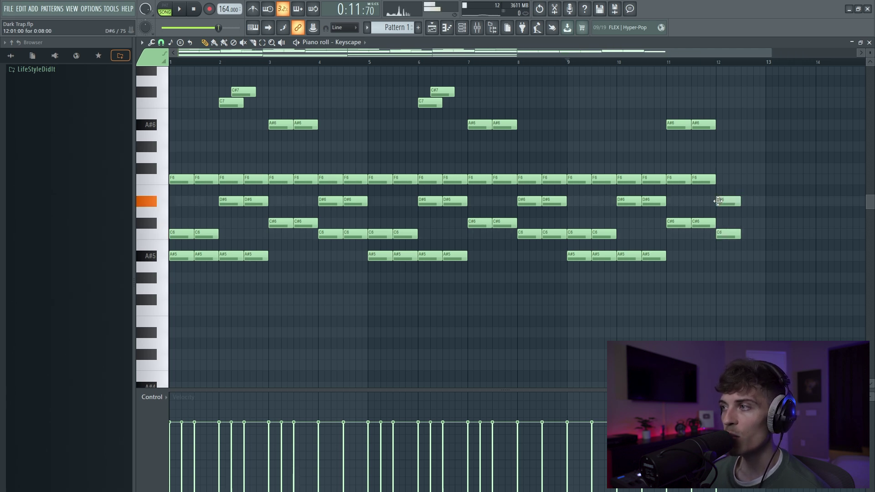
left_click(719, 168)
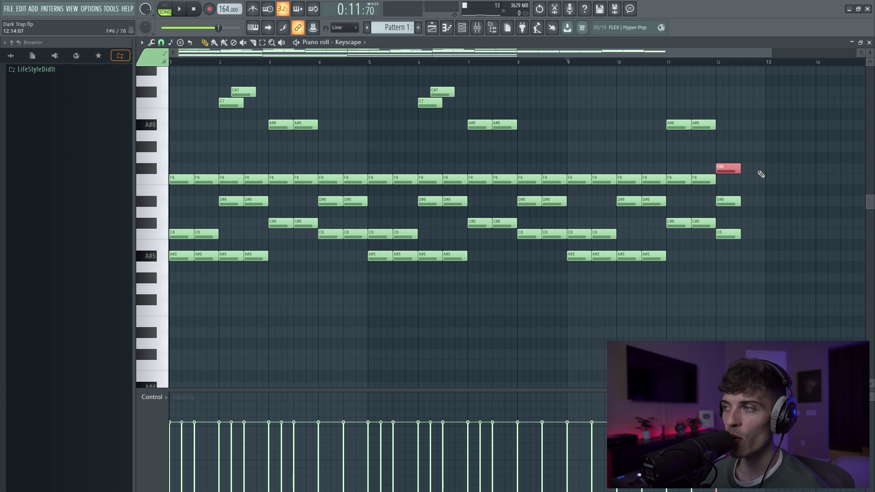
key("shift+Down")
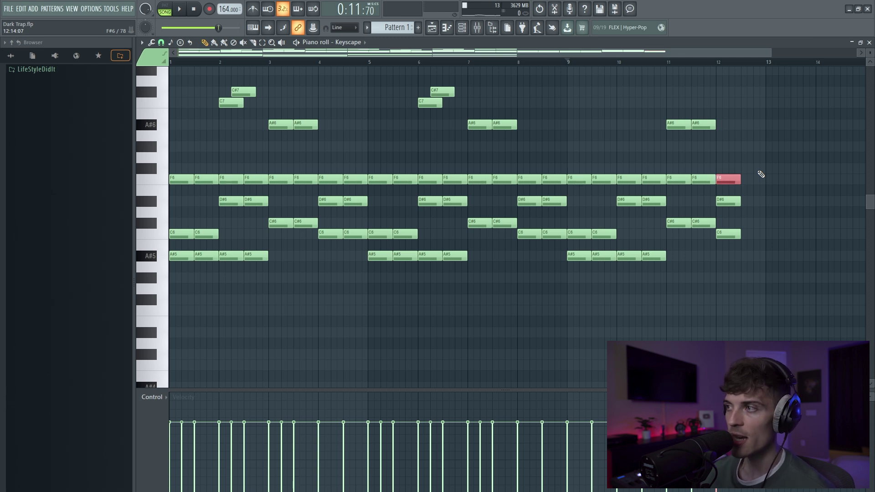
left_click_drag(723, 142, 737, 269)
left_click_drag(729, 180, 752, 181)
left_click(698, 107)
Raise the two C6 notes in bar 12 by an octave and play the progression
scroll(697, 108, "up", 2)
left_click_drag(715, 258, 775, 290)
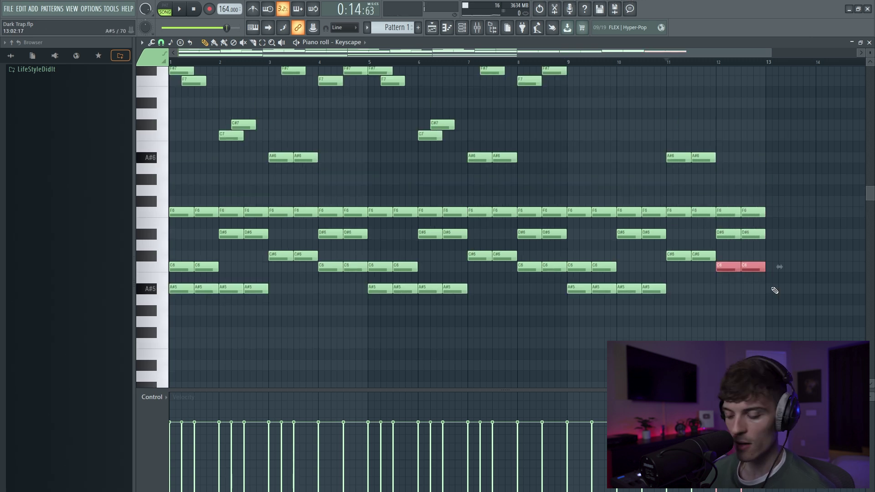
key("ctrl+Up")
key("space")
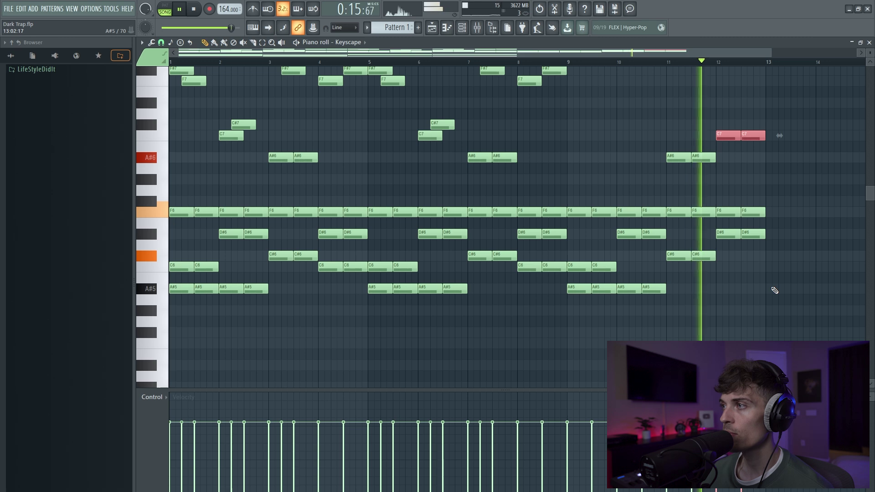
key("space")
Select all the chords in bars 9 to 12 and duplicate them into bars 13 to 16
scroll(772, 289, "down", 1)
left_click_drag(522, 110, 709, 338)
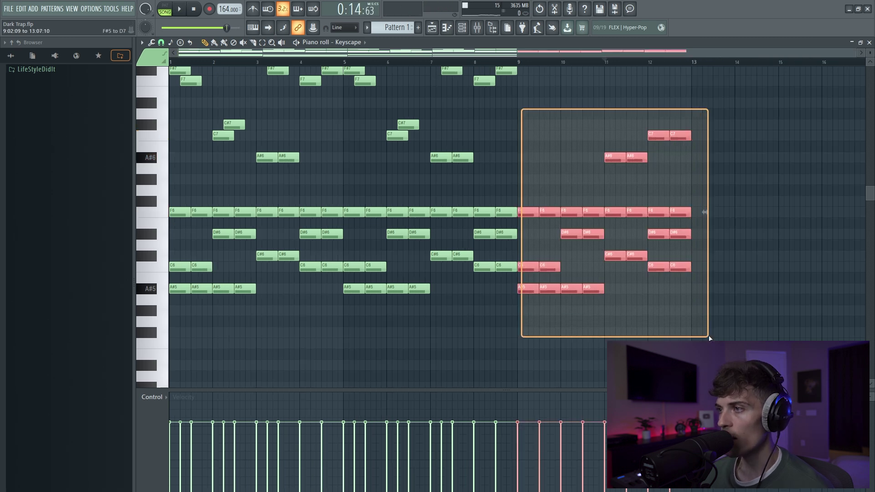
left_click_drag(524, 290, 693, 297)
left_click(717, 324)
scroll(629, 64, "down", 2)
Delete the pairs of C7 notes above the chords in bars 12 and 16
right_click(560, 136)
right_click(575, 136)
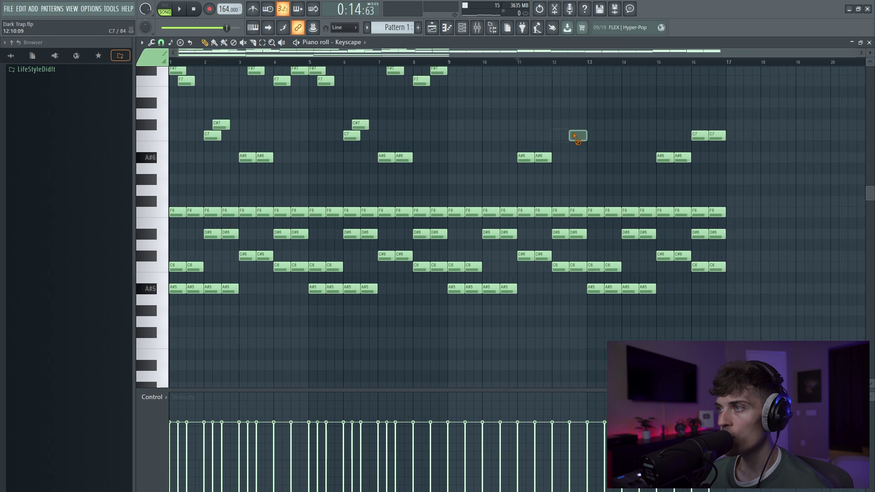
left_click_drag(673, 121, 736, 138)
left_click(582, 115)
Draw a low two-bar chord of A#3, C#4 and F4 starting at bar 9
scroll(505, 230, "down", 5)
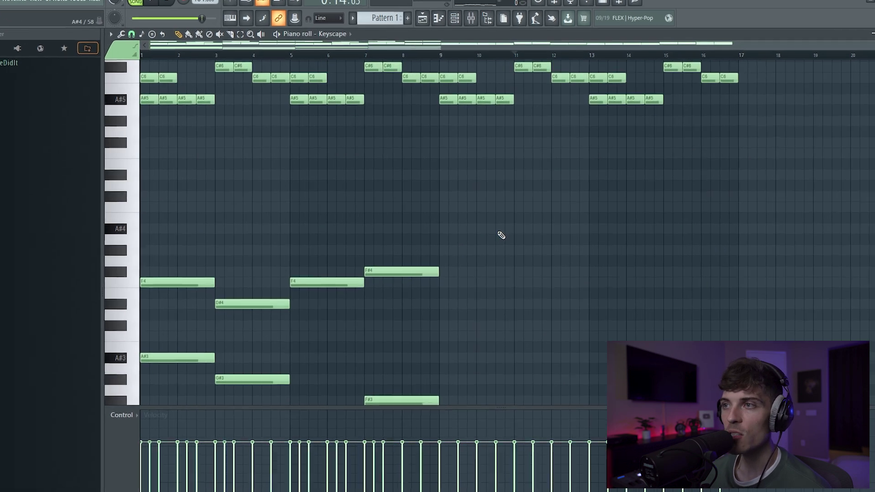
left_click_drag(433, 93, 540, 109)
left_click(533, 150)
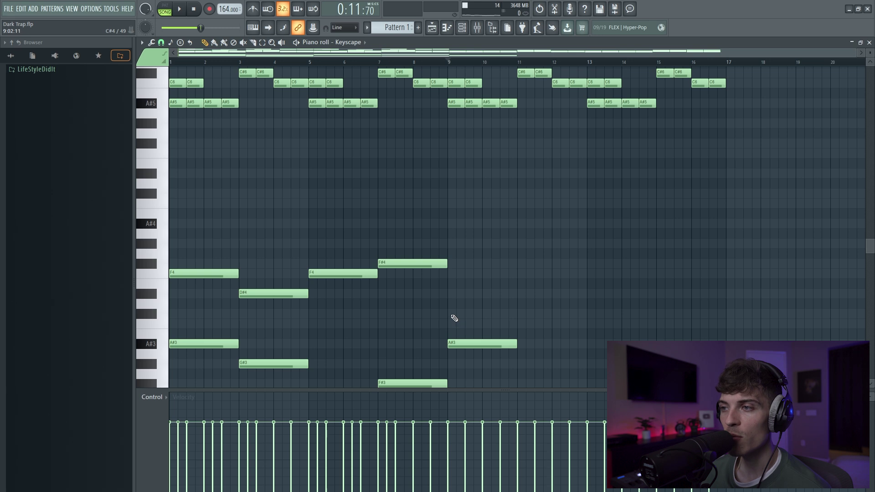
left_click(454, 315)
left_click(452, 273)
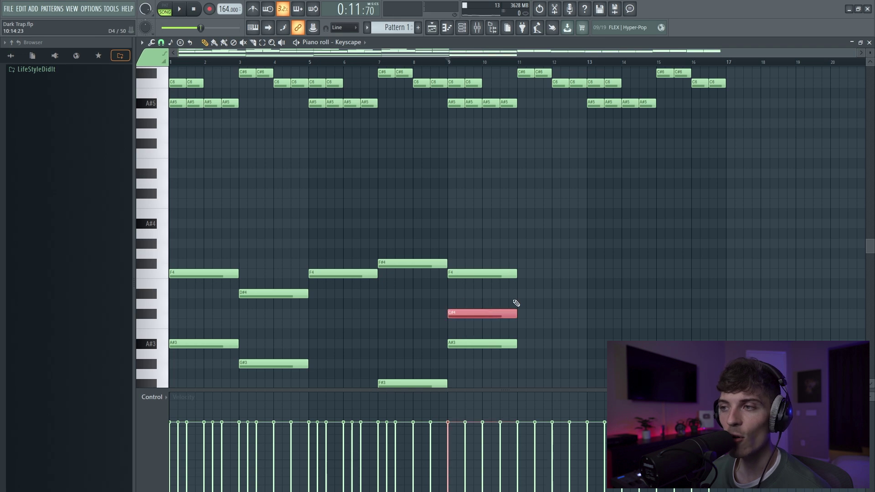
Select the low bar 9 chord's notes to compare them, and play the section with the C#4 removed
left_click_drag(474, 340, 472, 295)
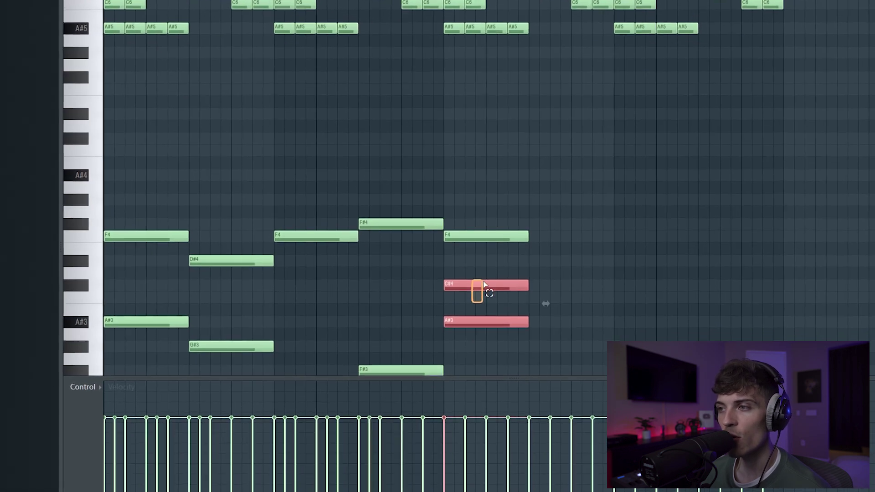
left_click_drag(473, 250, 525, 205)
left_click(525, 204)
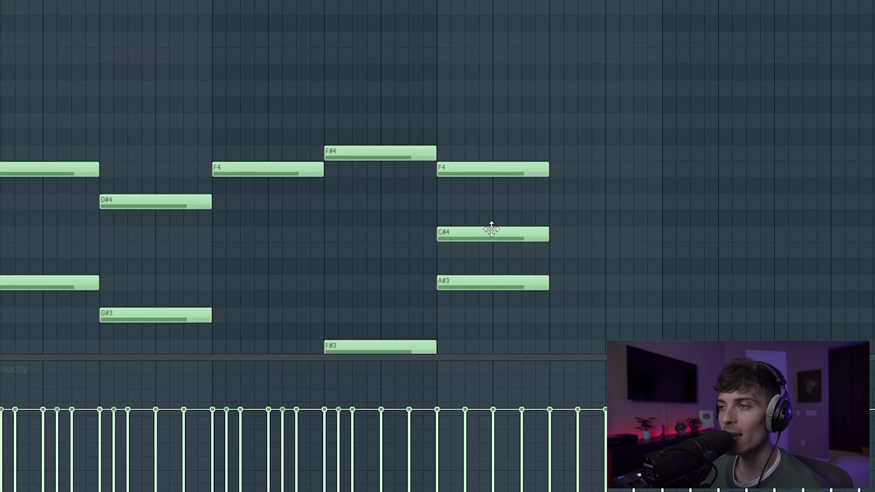
right_click(490, 232)
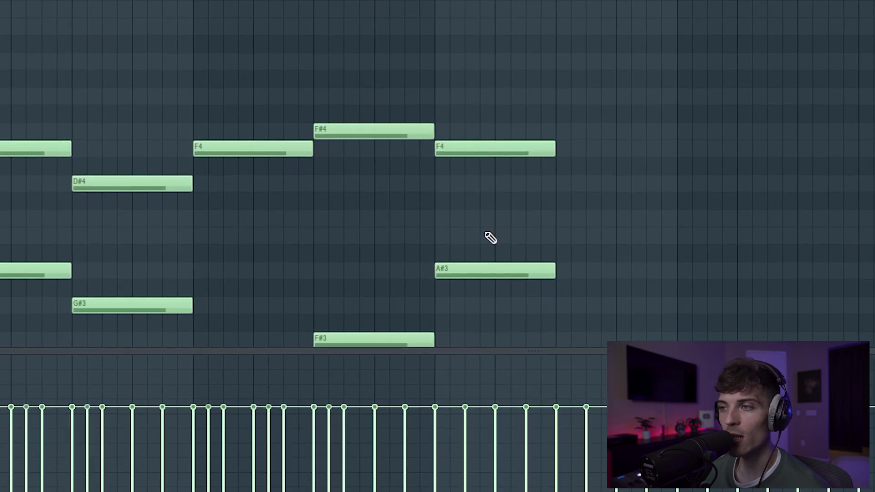
key("space")
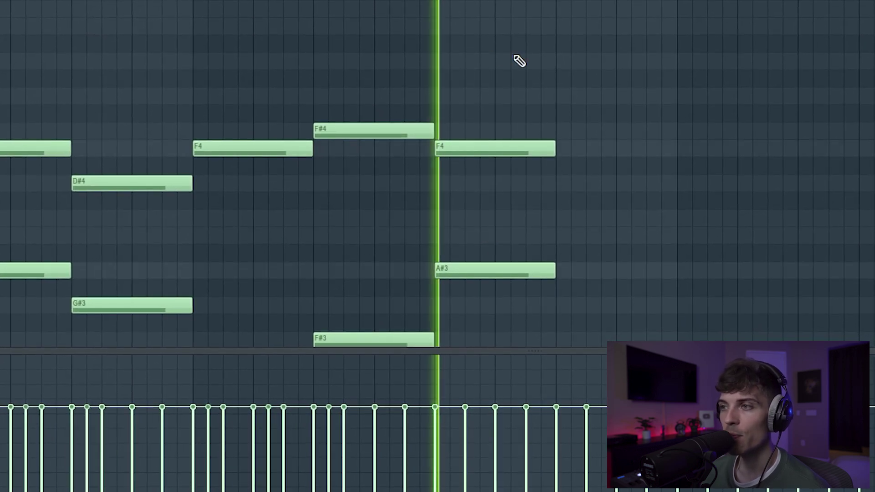
key("space")
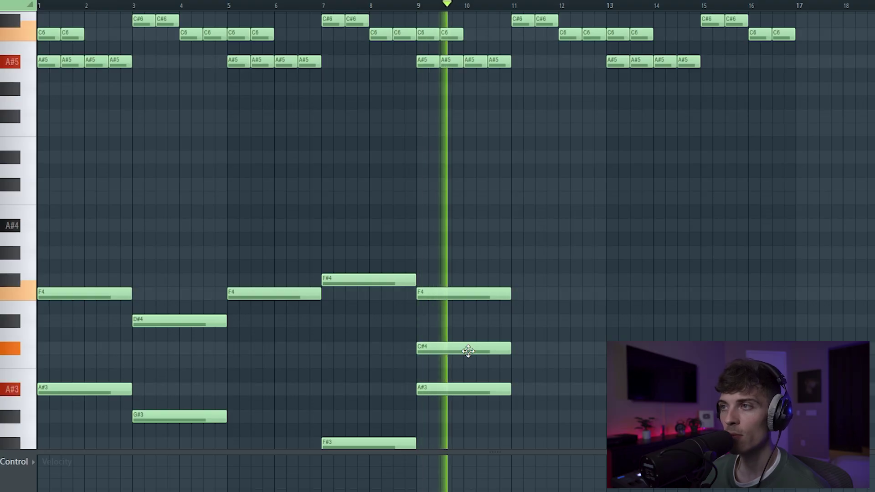
Play the low bar 9 chord with its C#4, delete that note and play the remaining A#3 and F4
key("space")
key("space")
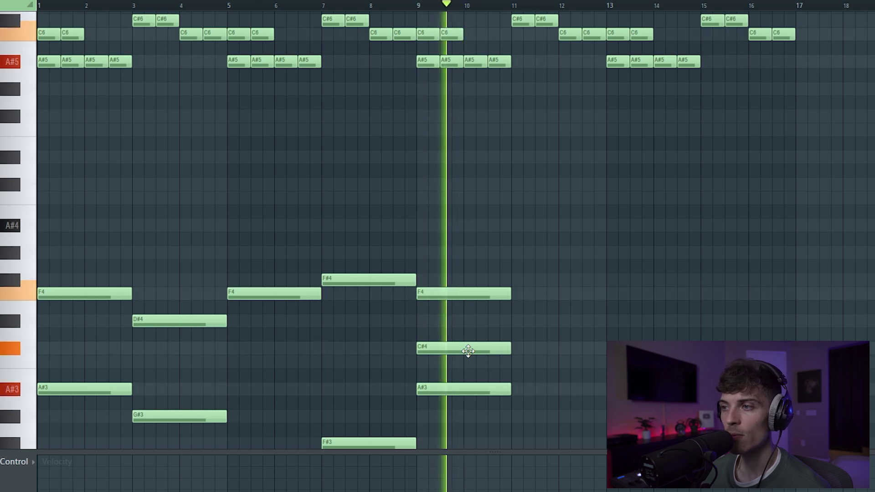
key("space")
right_click(469, 351)
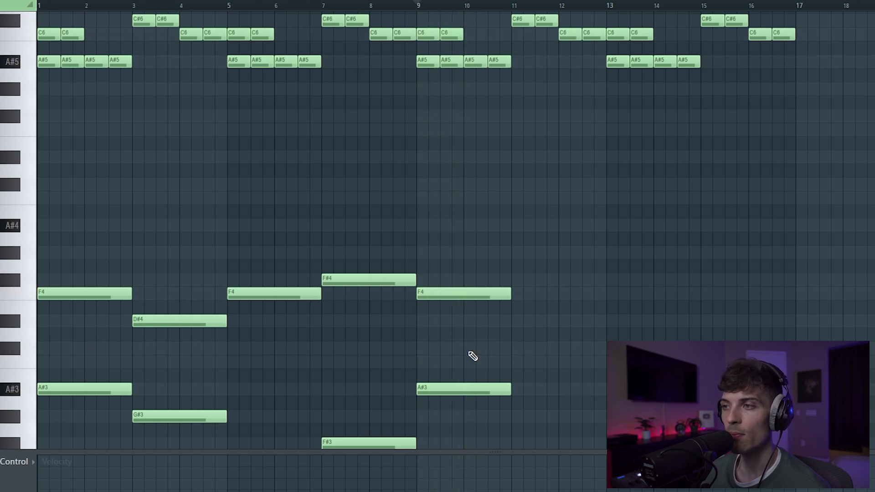
key("space")
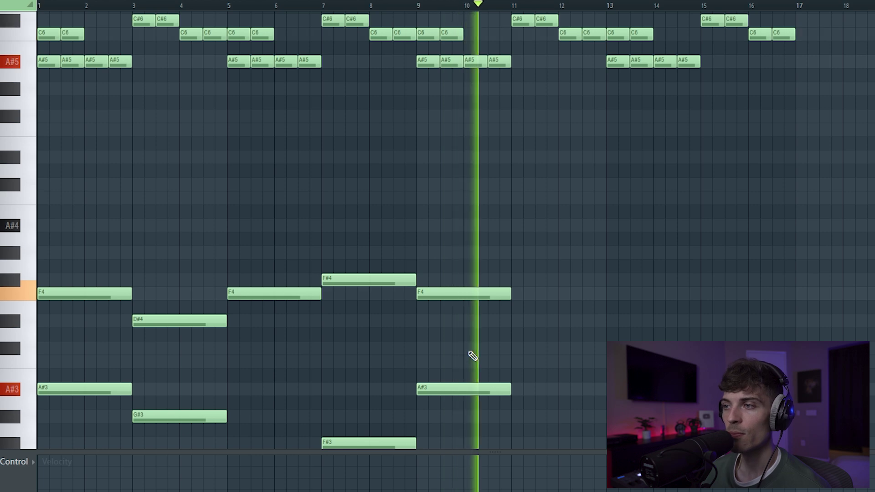
key("space")
left_click_drag(457, 354, 484, 419)
left_click_drag(470, 283, 482, 331)
left_click(473, 339, "ctrl")
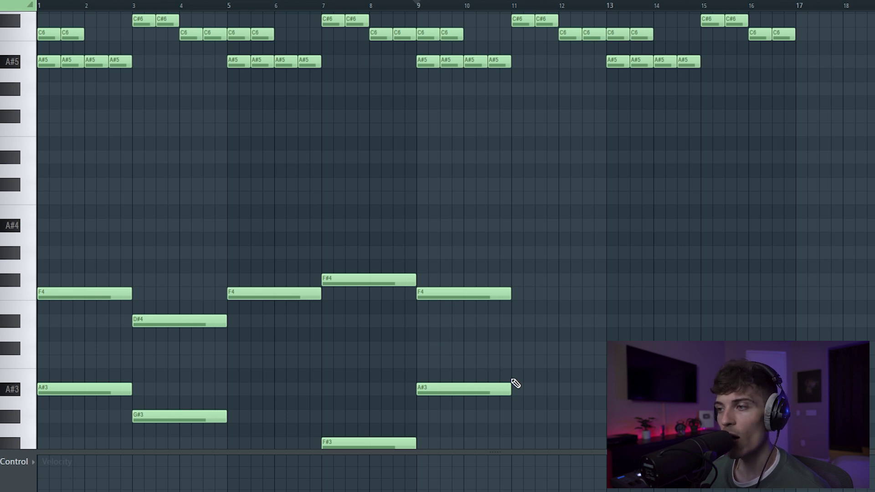
Draw a low two-bar chord of G#3, C4 and D#4 starting at bar 11
left_click(519, 417)
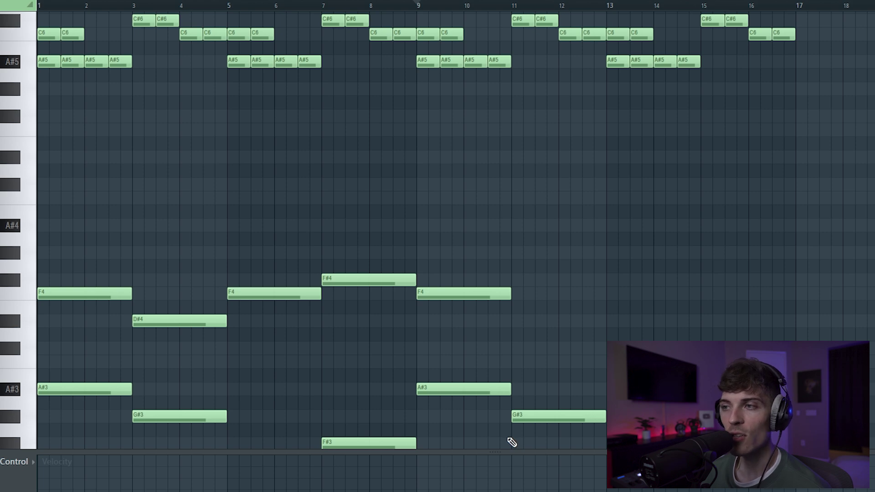
left_click(515, 362)
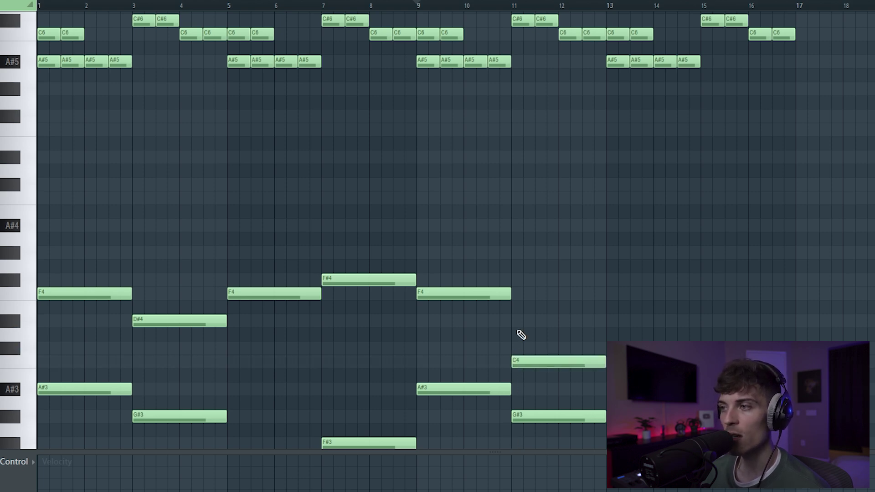
left_click(516, 322)
left_click_drag(536, 434, 547, 310)
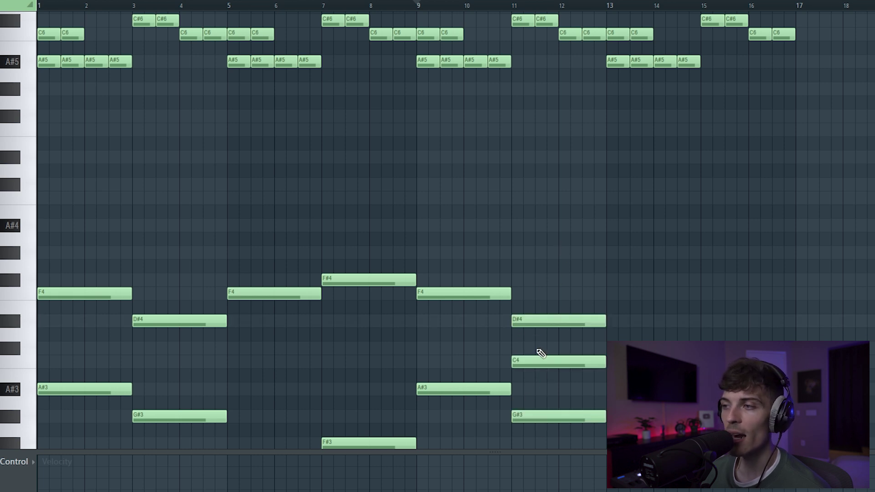
Delete the middle C4 from the low bar 11 chord and play from bar 9
right_click(536, 363)
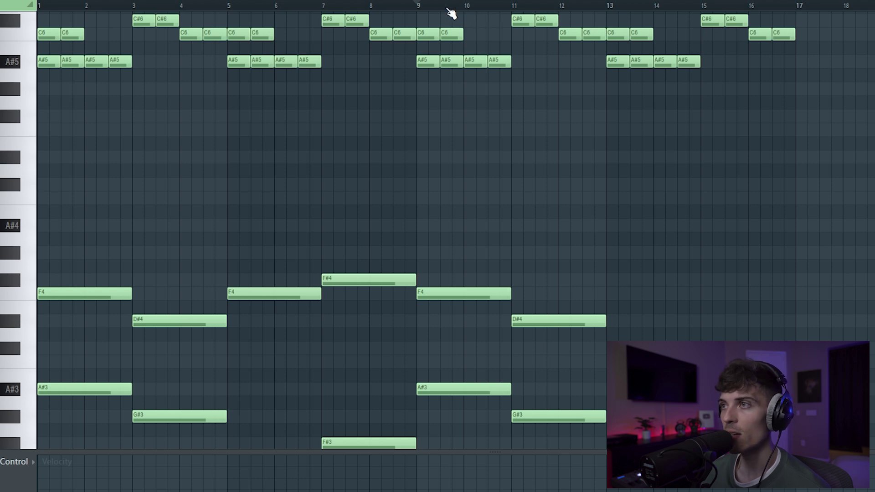
left_click(424, 9)
key("space")
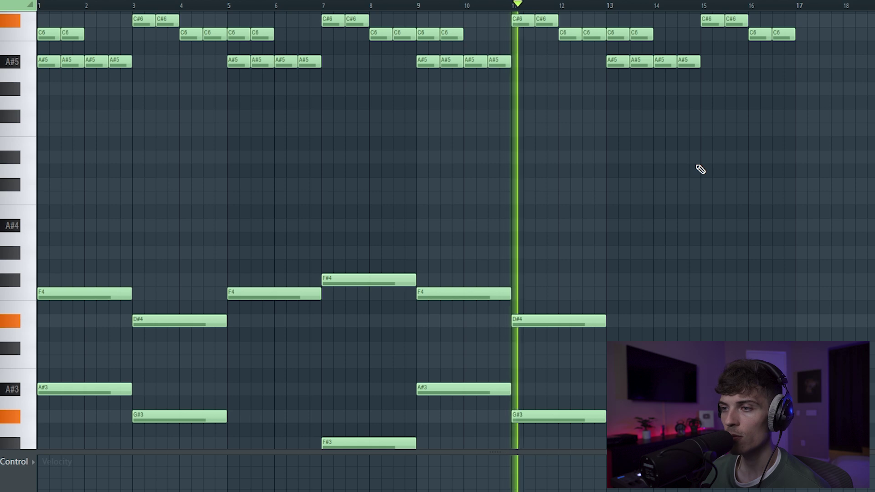
Draw two-bar low notes F3 at bar 13 and F#3 at bar 15, and audition the low notes from bar 9
scroll(701, 170, "down", 3)
scroll(701, 170, "down", 3)
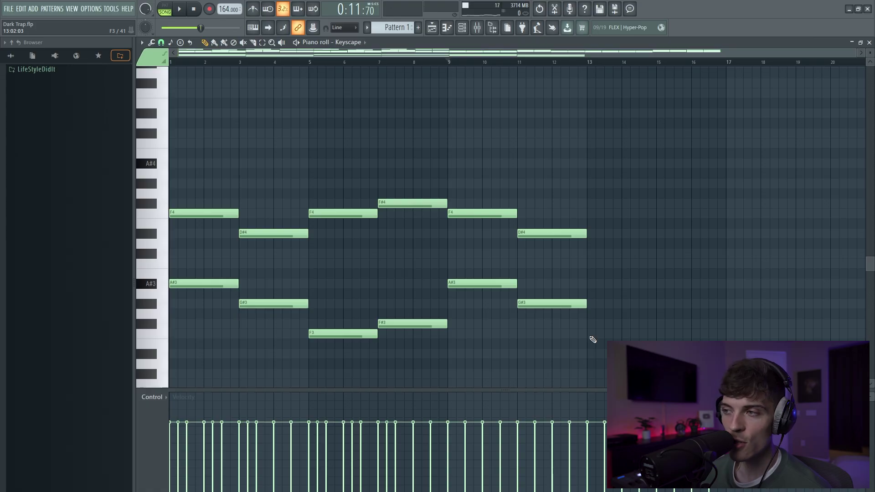
left_click(590, 336)
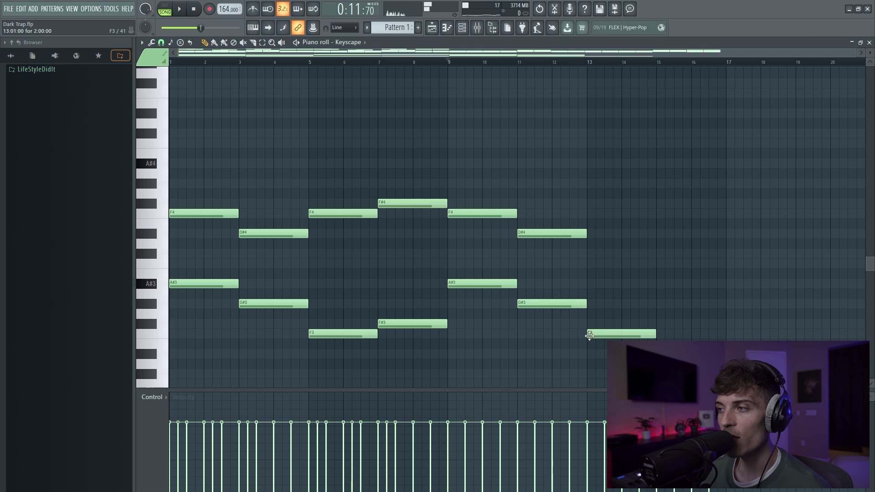
left_click(659, 324)
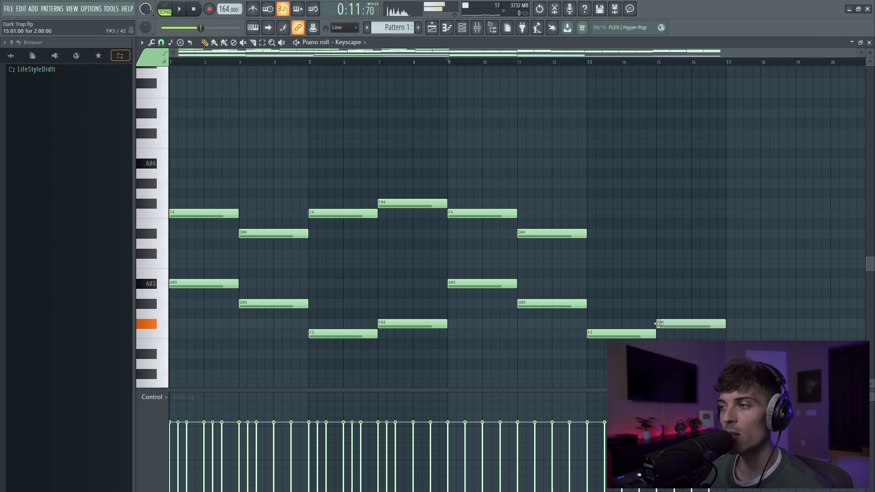
left_click(499, 285)
left_click(540, 301)
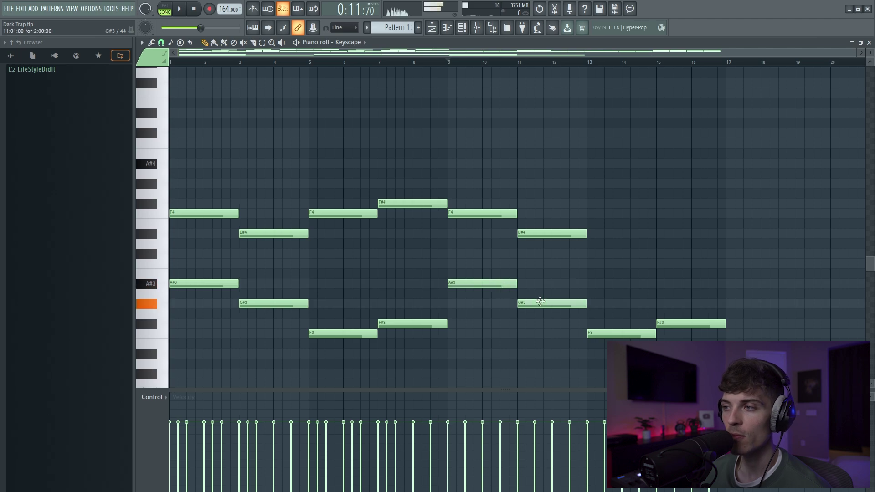
left_click(620, 333)
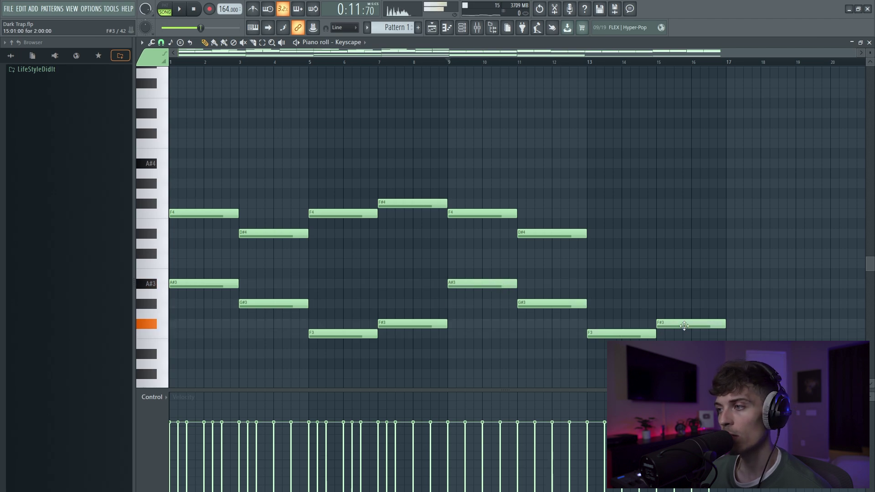
Duplicate the low F3 and F#3 of bars 13 to 16 one octave up as F4 and F#4
left_click_drag(611, 271, 691, 357)
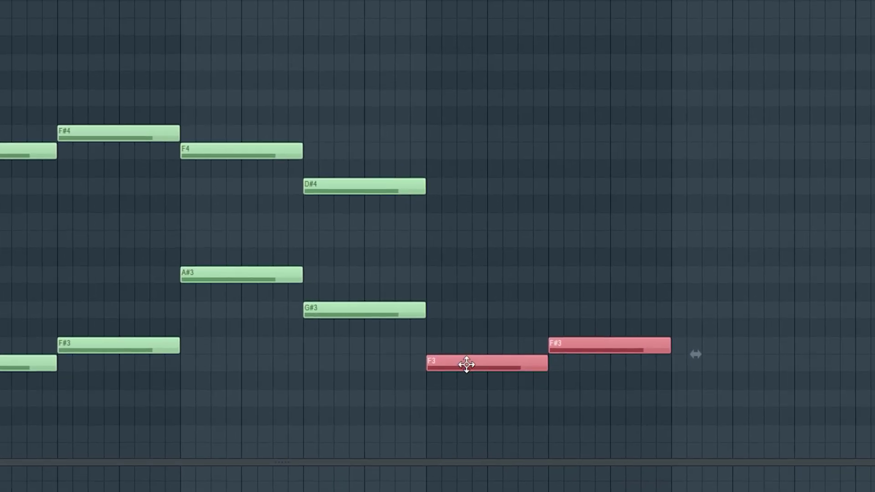
mouse_move(460, 363)
left_mouse_down()
mouse_move(475, 364)
mouse_move(463, 365)
left_mouse_up()
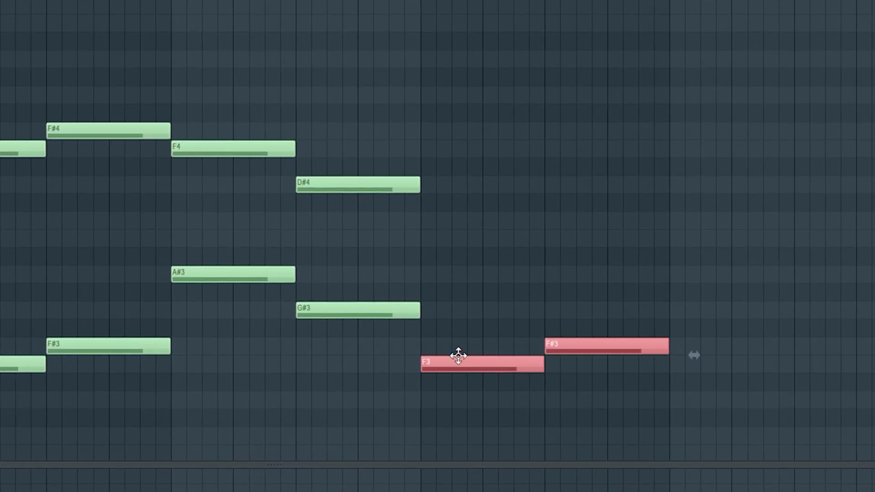
key("ctrl+c")
key("ctrl+v")
key("ctrl+Up")
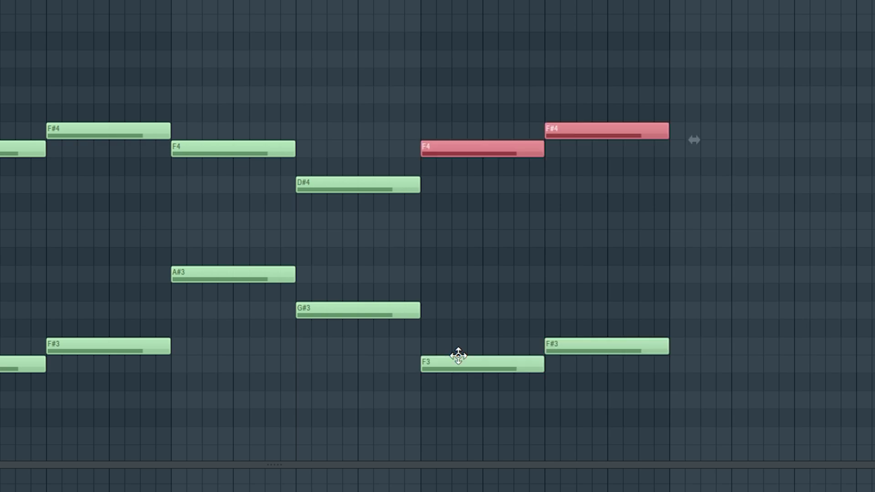
key("ctrl+d")
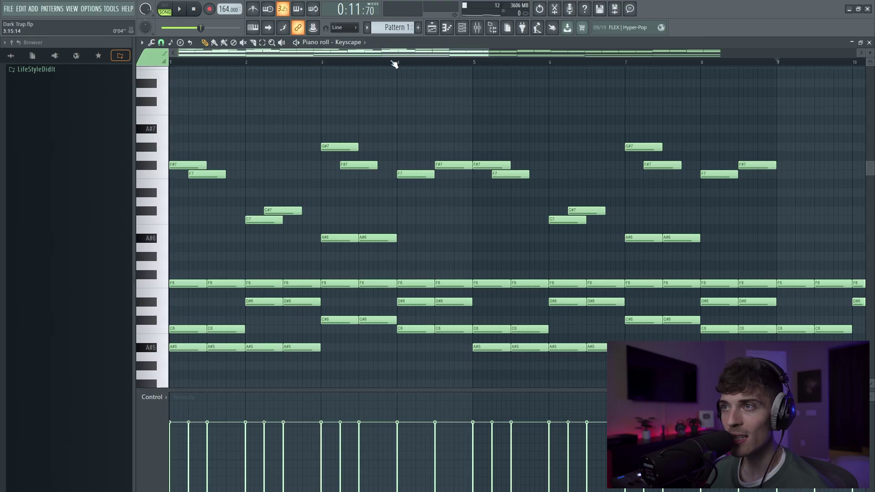
Examine the existing high melody notes above the chords in bars 1 to 4, going through them pair by pair
scroll(394, 63, "down", 3)
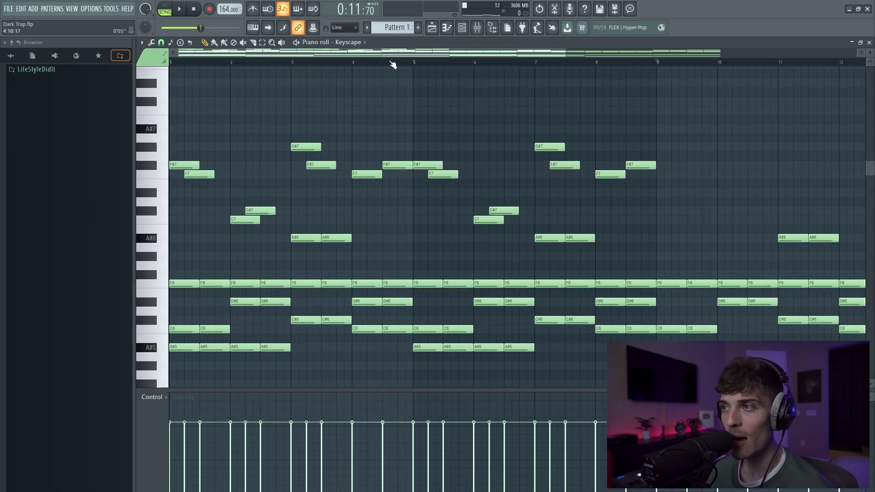
left_click_drag(623, 116, 175, 225)
left_click(239, 187)
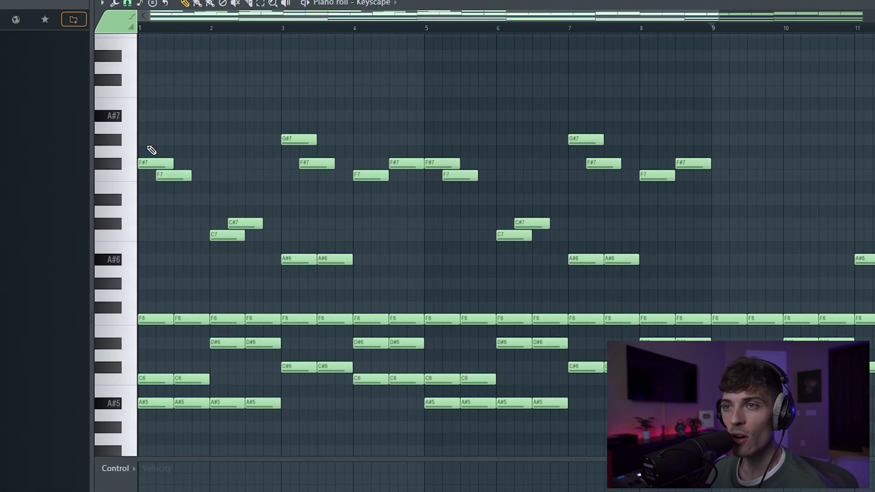
left_click(191, 174)
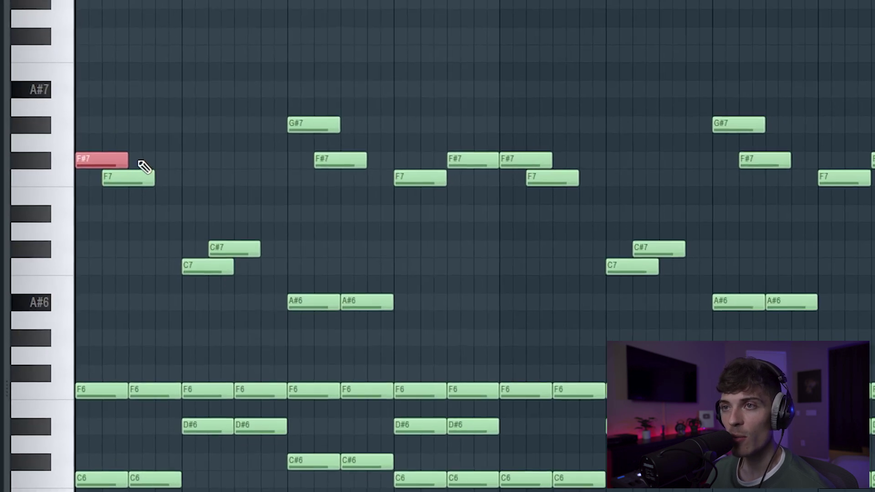
left_click(190, 271)
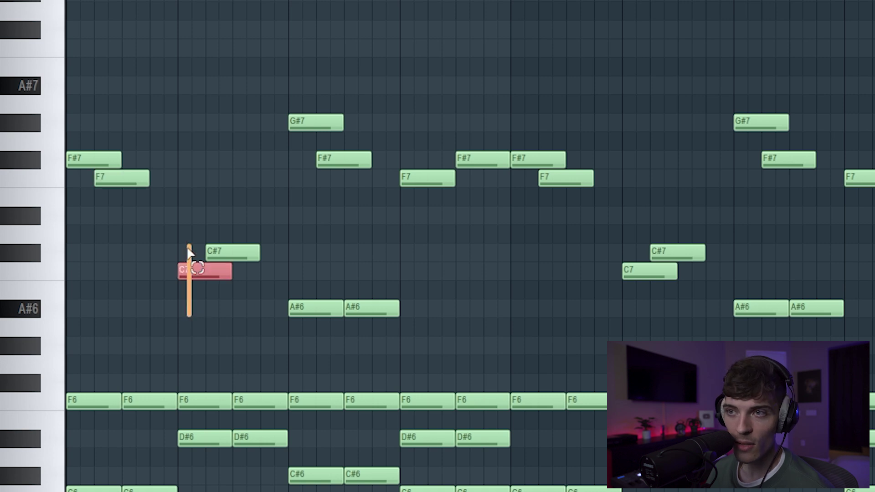
left_click(248, 253)
left_click_drag(300, 85, 298, 171)
left_click_drag(349, 146, 360, 208)
left_click(361, 208)
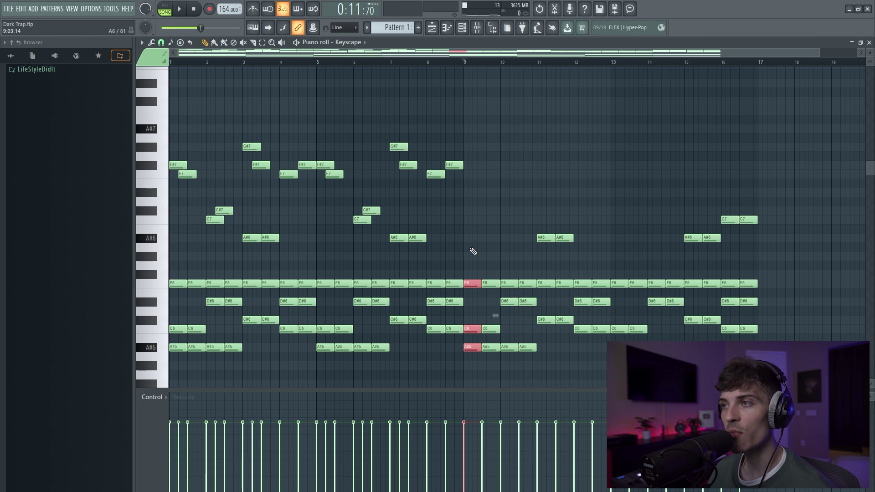
Place a high melody note at the start of bar 9, set it to F#7 and play it over the chord
left_click(473, 251)
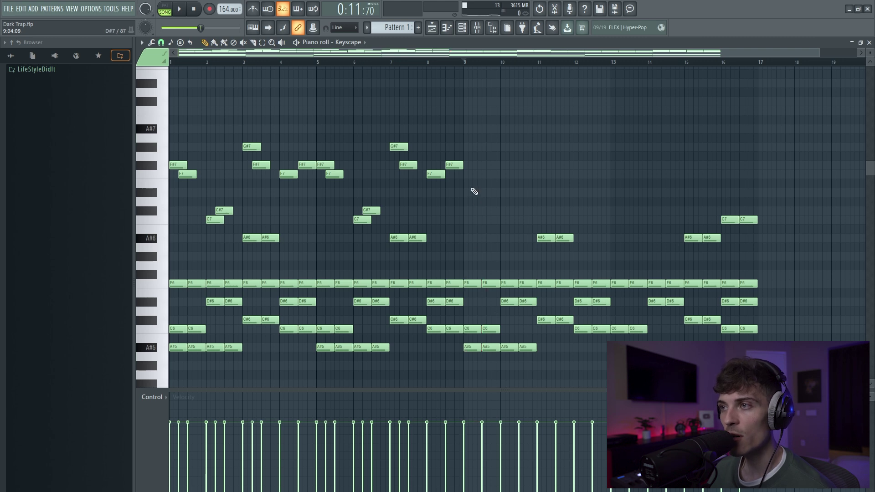
left_click(468, 178)
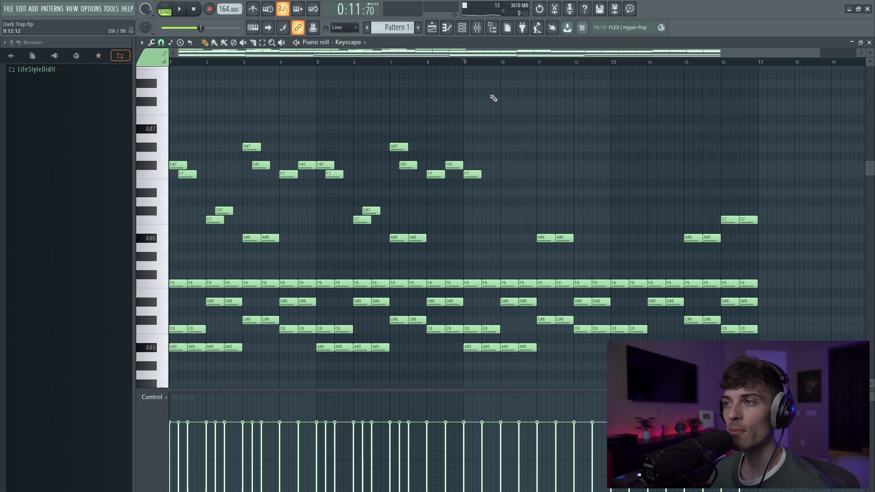
key("space")
key("space")
key("space")
key("space")
key("space")
key("space")
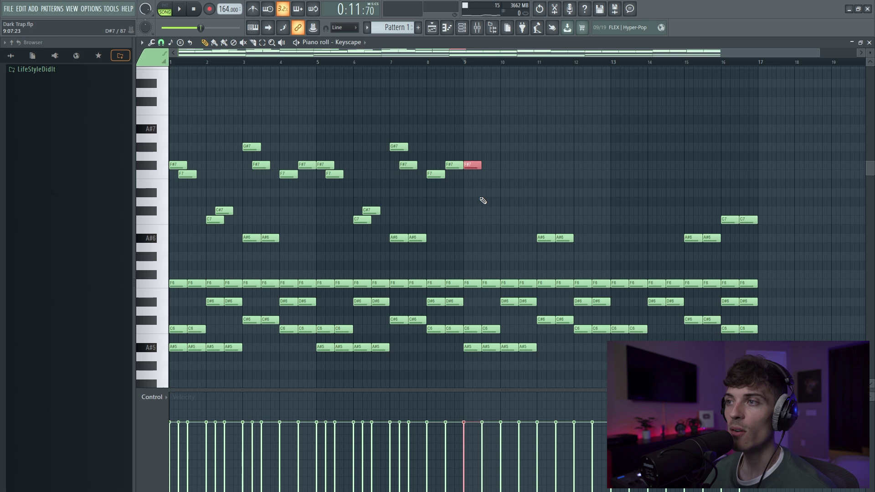
left_click(480, 198, "ctrl")
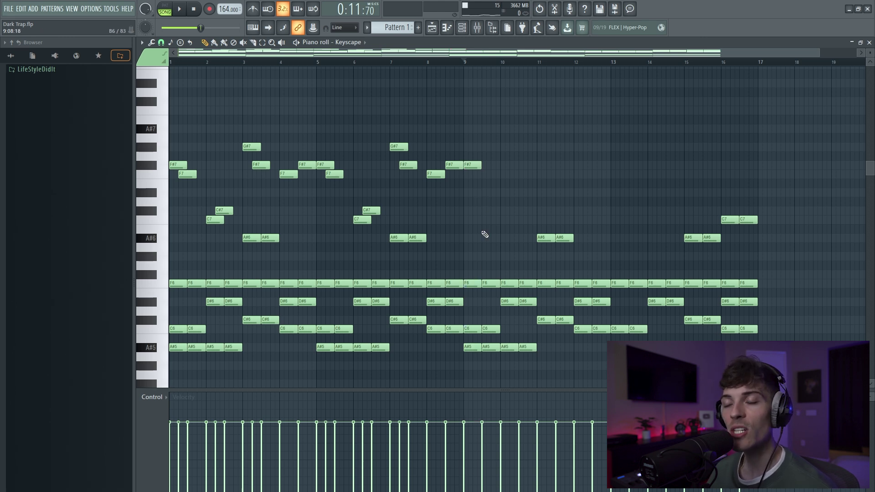
key("space")
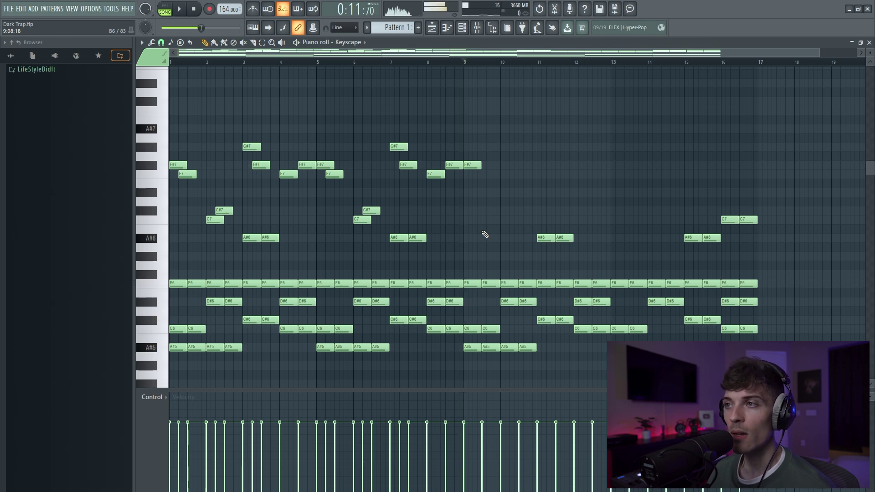
Add an F7 overlapping the bar 9 melody note, and an overlapping C7 and C#7 pair at the start of bar 10
left_click(478, 177)
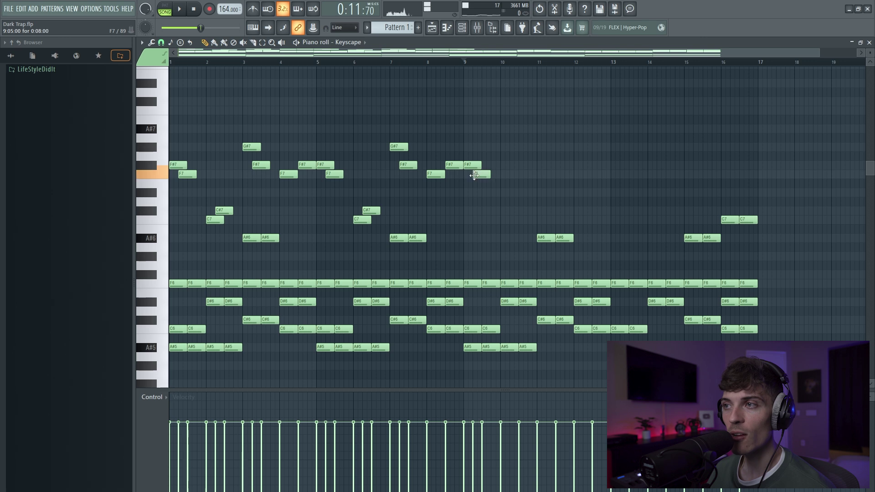
key("space")
left_click_drag(478, 154, 500, 187)
left_click(514, 218)
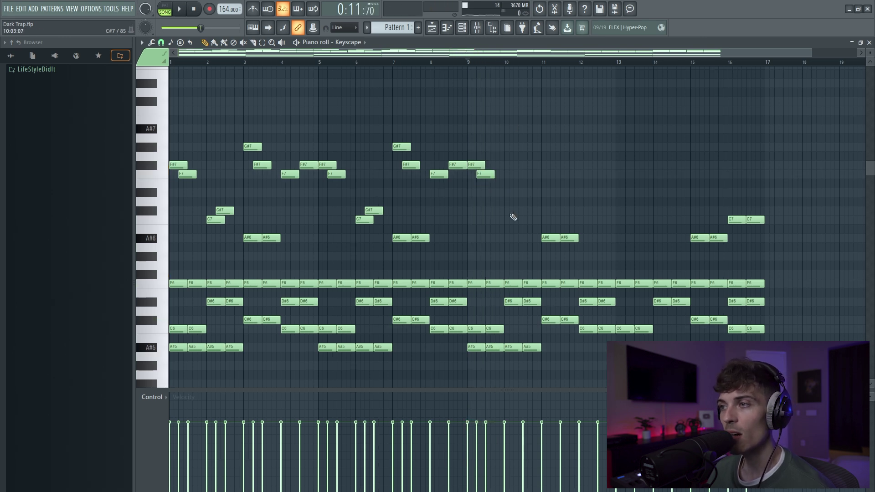
left_click_drag(525, 228, 522, 231)
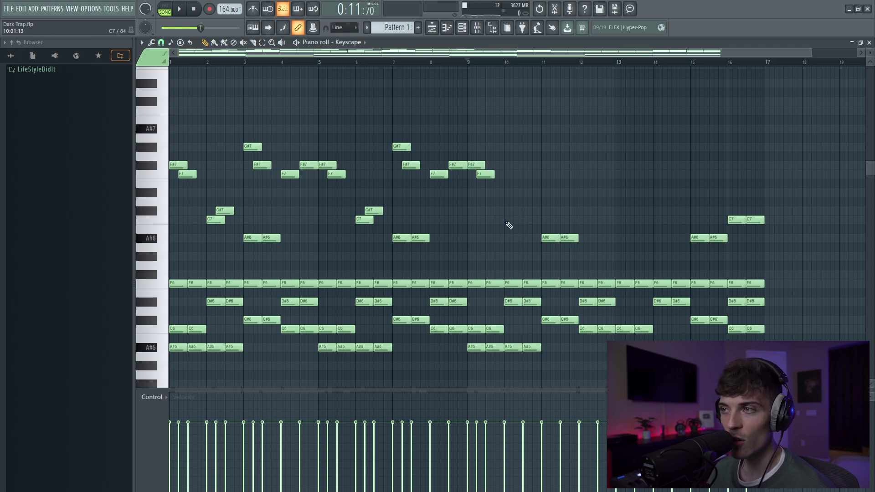
left_click(507, 221)
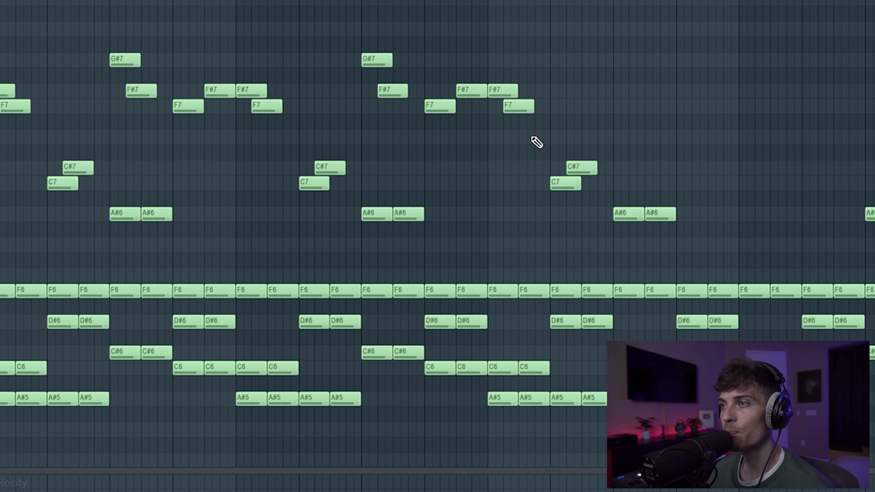
Select the four high melody notes of bars 9 and 10 and play the section from bar 9
left_click_drag(509, 91, 606, 203)
key("space")
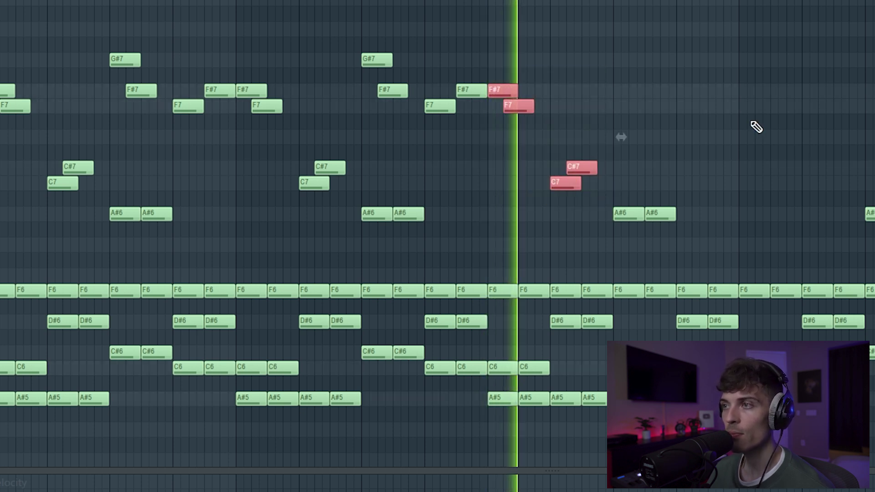
key("space")
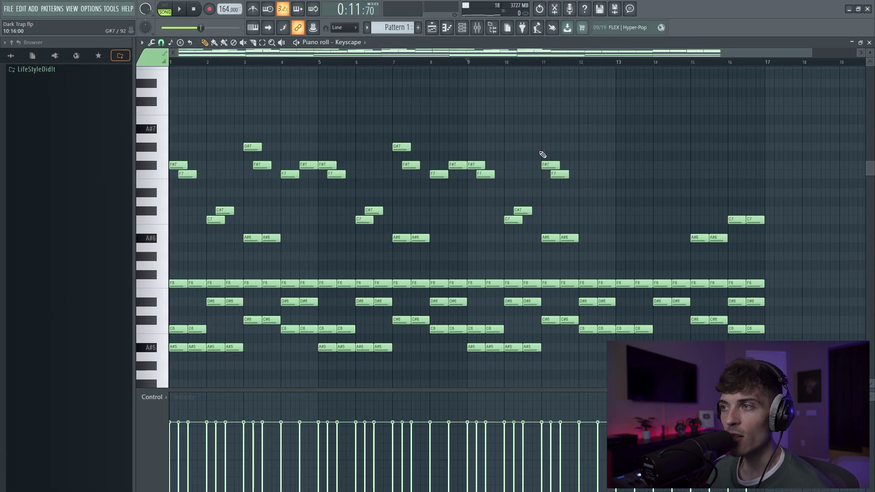
Set the bar 11 melody pair to G#7 and F#7, and add F7 and F#7 one after the other in bar 12
left_click_drag(541, 144, 583, 196)
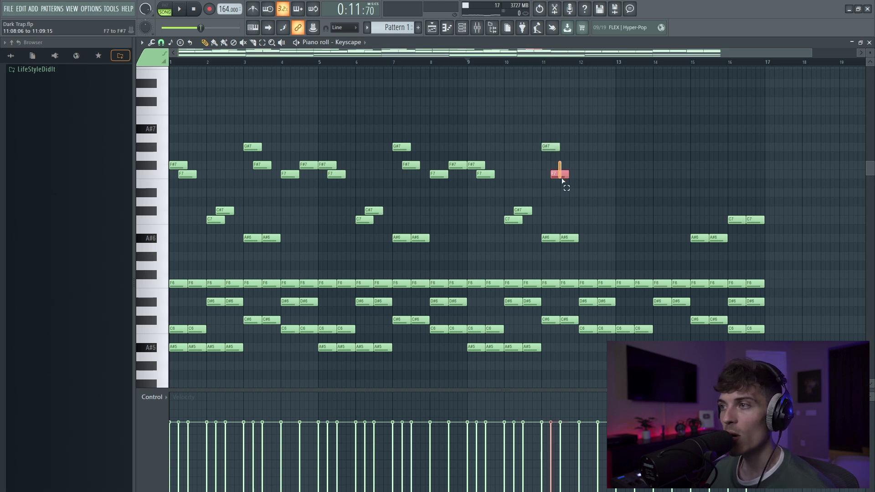
left_click_drag(549, 271, 573, 285)
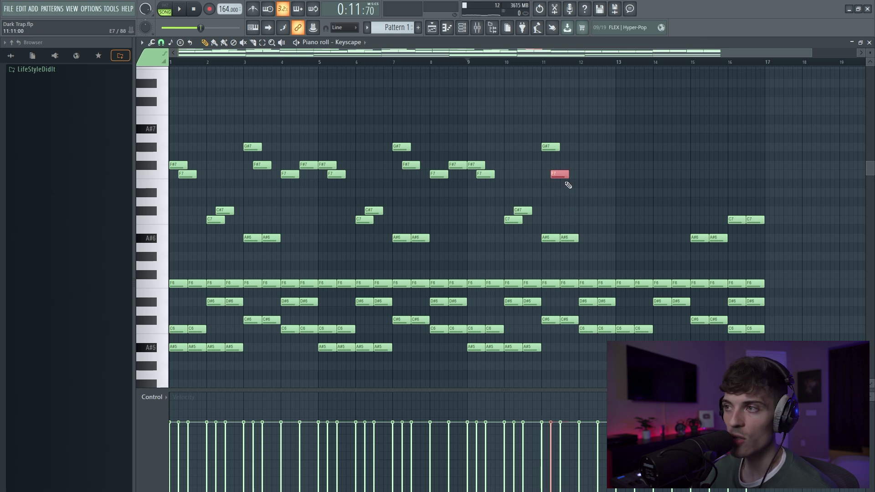
left_click(582, 174)
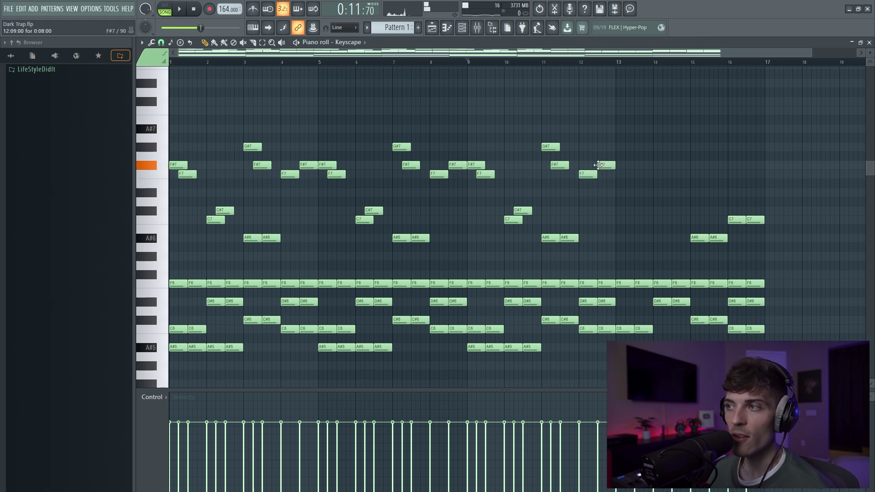
left_click_drag(589, 189, 631, 157)
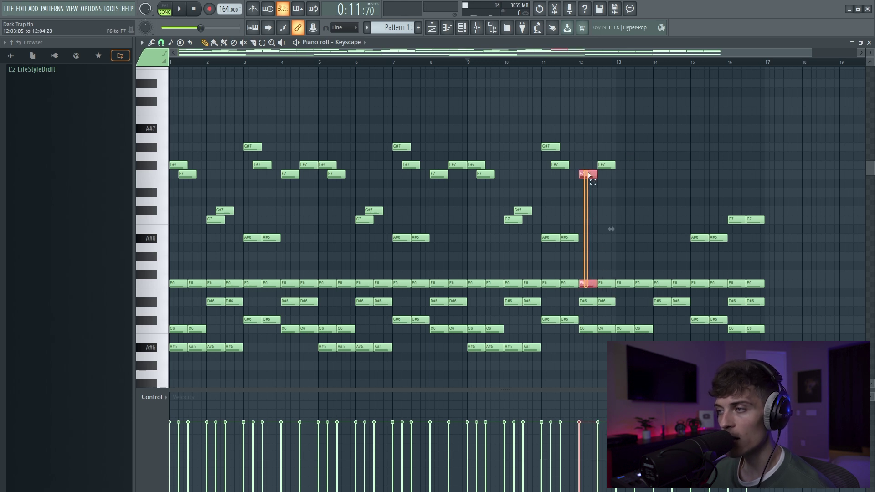
Copy the high melody notes of bars 9 to 12 so the copy starts at bar 13
left_click_drag(604, 297, 483, 222)
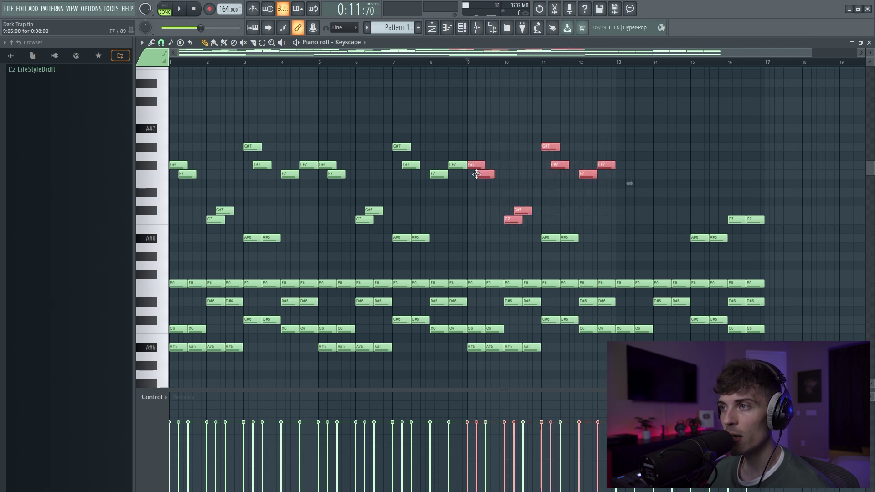
left_click_drag(476, 165, 623, 165)
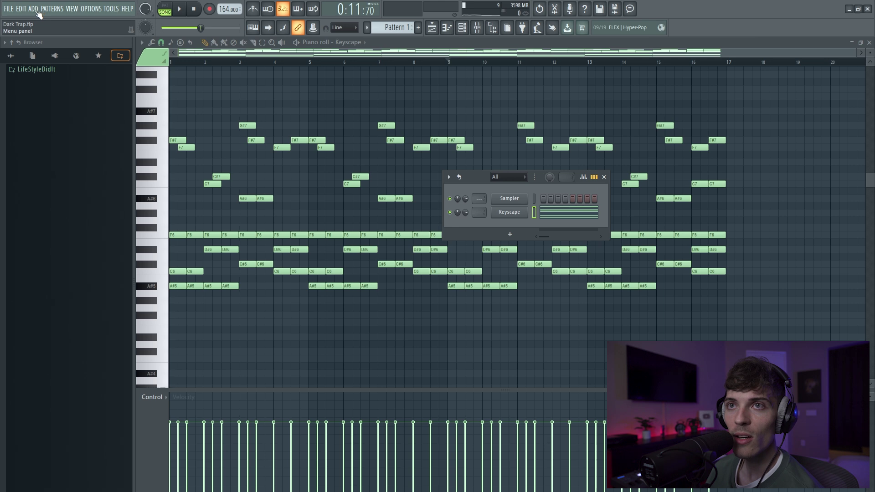
Add an Analog Lab V instrument channel with the Hard Bell 6 preset from the GLOOM bank and close its window
left_click(37, 10)
mouse_move(74, 66)
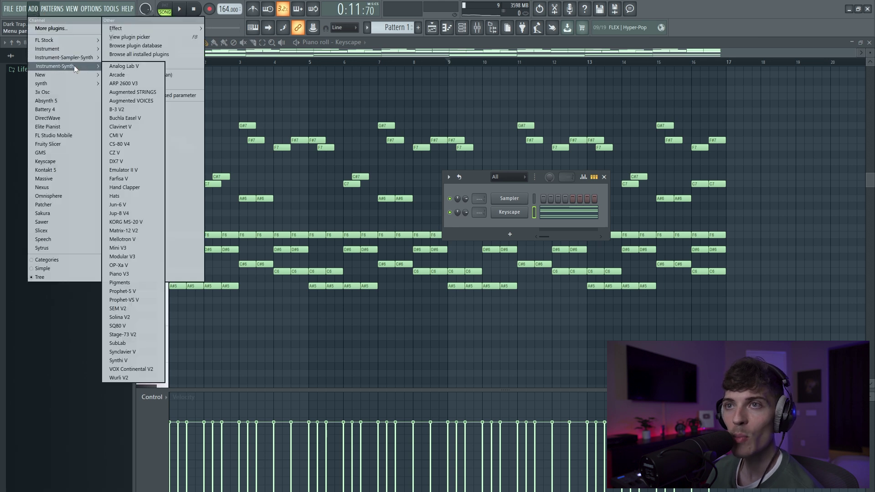
left_click(120, 67)
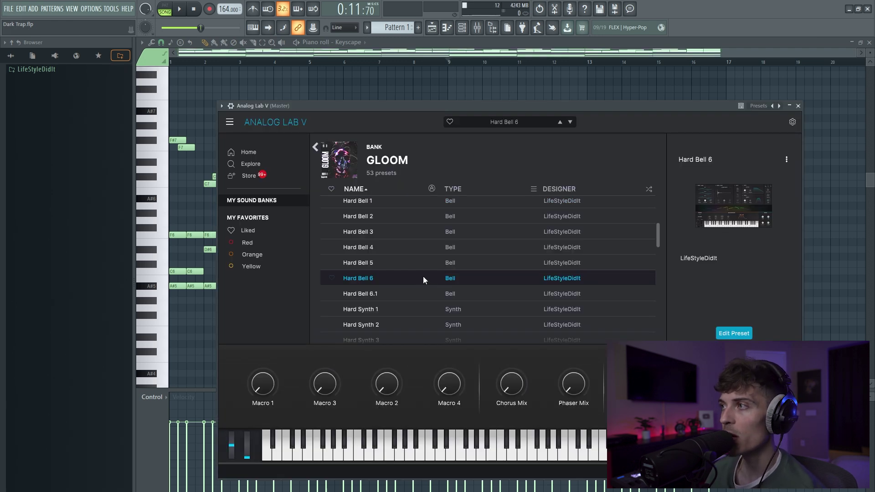
left_click(798, 106)
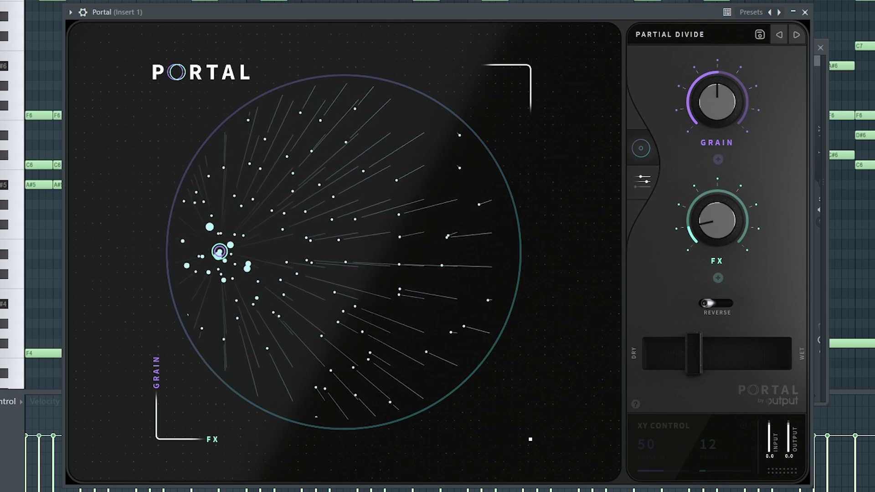
Play the 16-bar pattern with the added sounds and effects
left_click(182, 10)
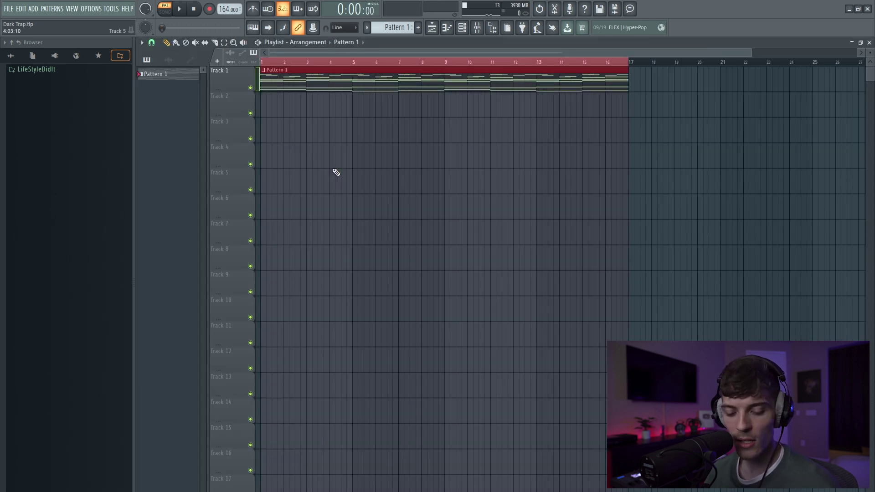
Consolidate the 16-bar Pattern 1 clip to audio and set the new audio clip's time-stretching mode to Stretch
key("ctrl+alt+c")
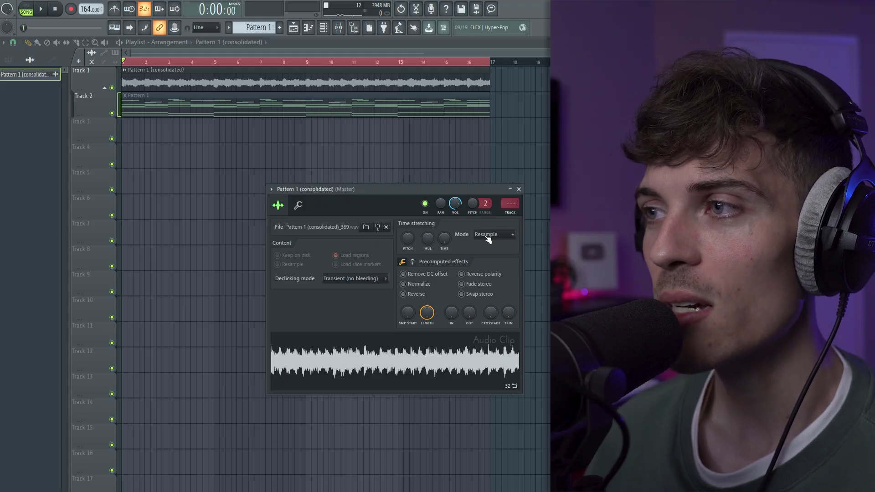
left_click(484, 234)
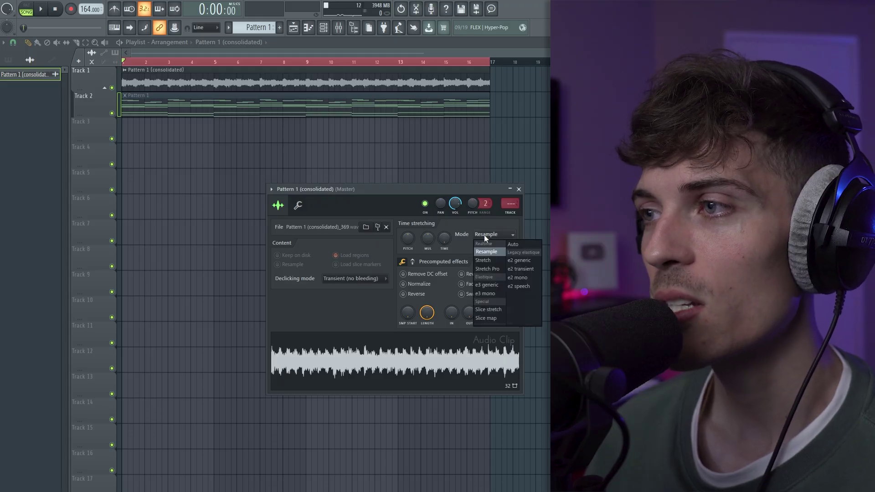
left_click(487, 258)
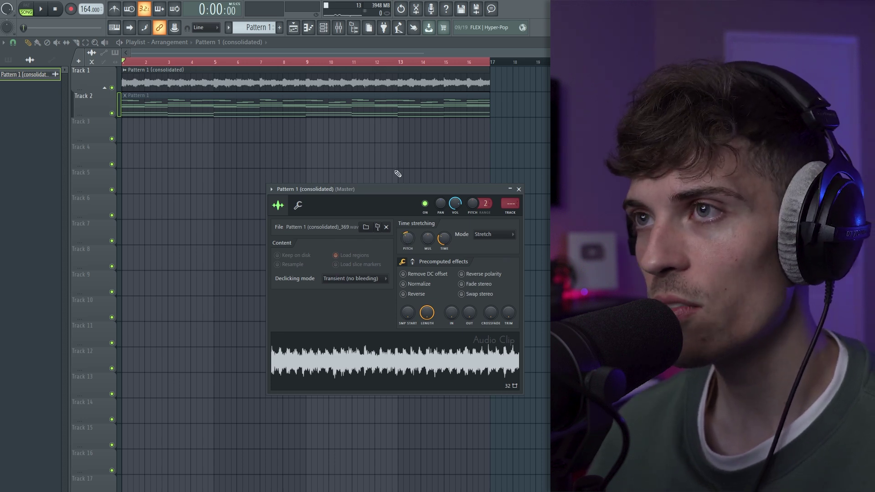
key("Escape")
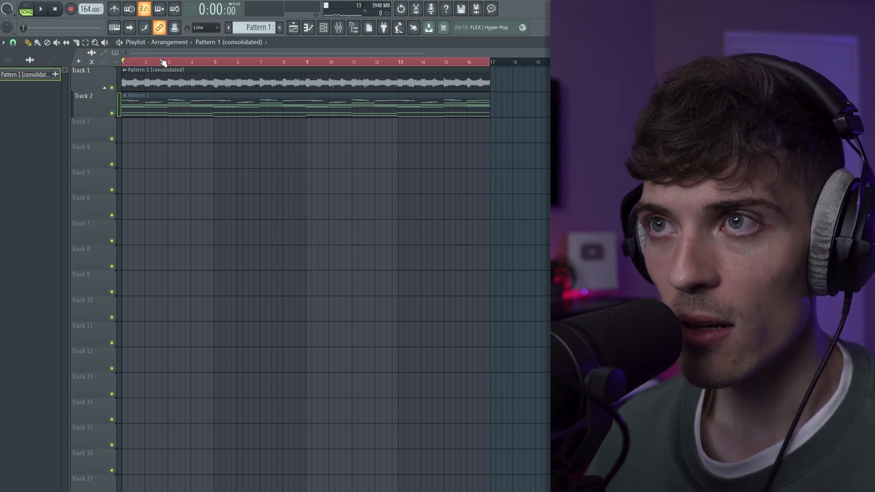
Slice the consolidated audio clip on Track 1 at every bar line and reverse its audio
scroll(163, 62, "up", 3)
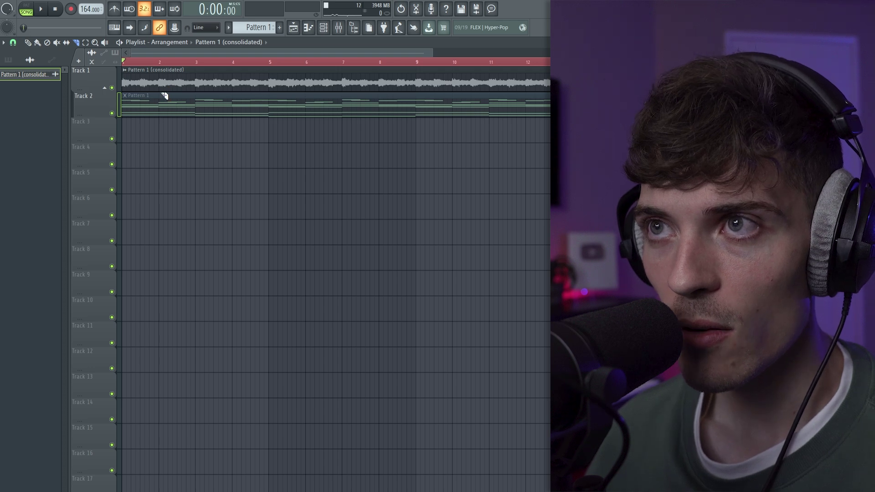
scroll(162, 62, "up", 3)
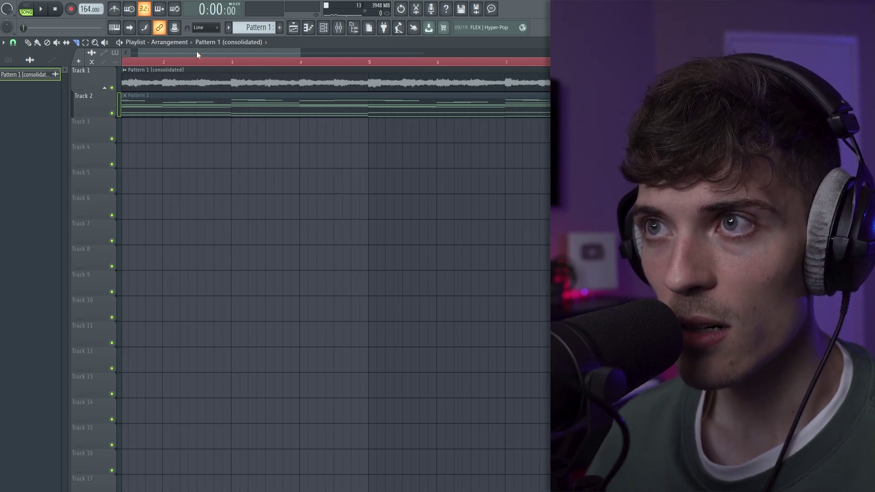
left_click_drag(197, 54, 147, 54)
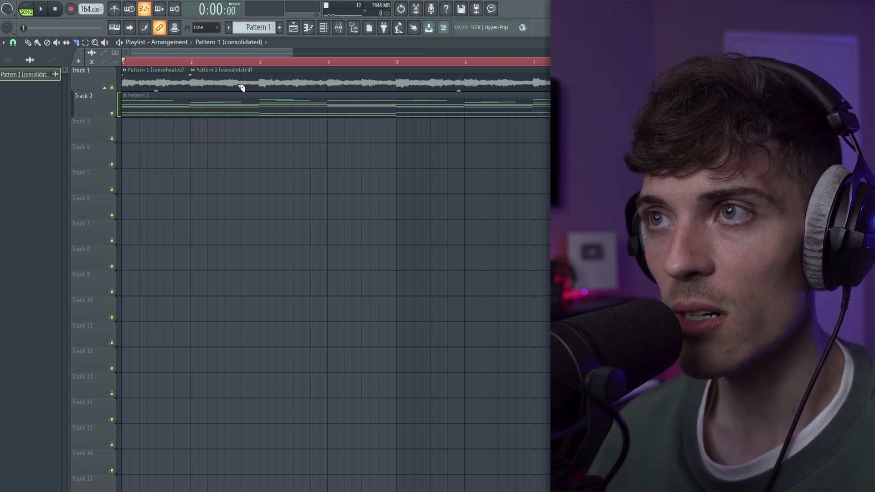
left_click(333, 85)
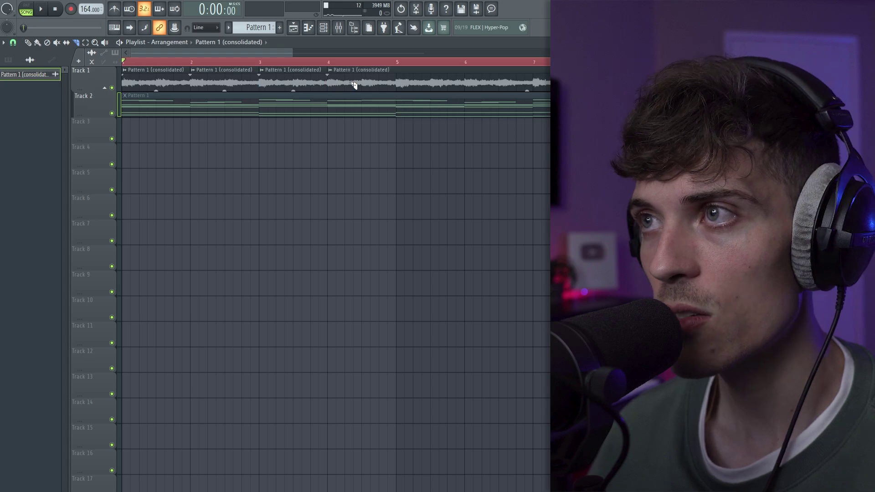
double_click(400, 87)
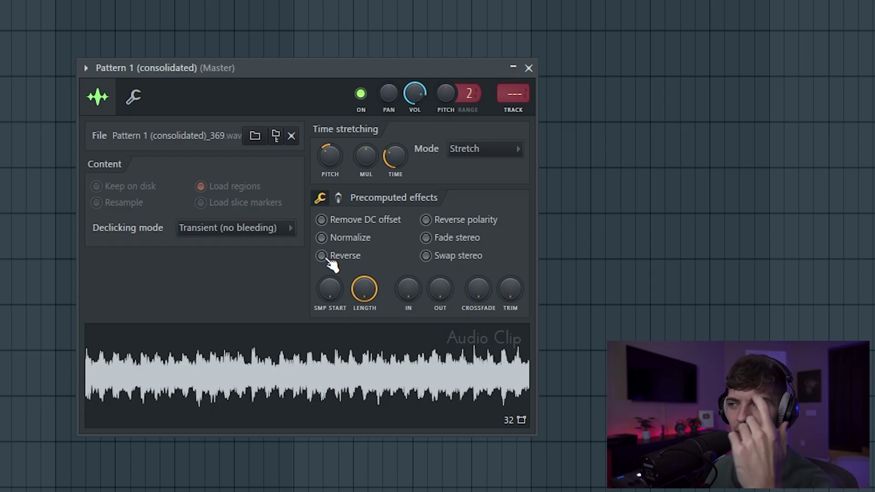
left_click(327, 261)
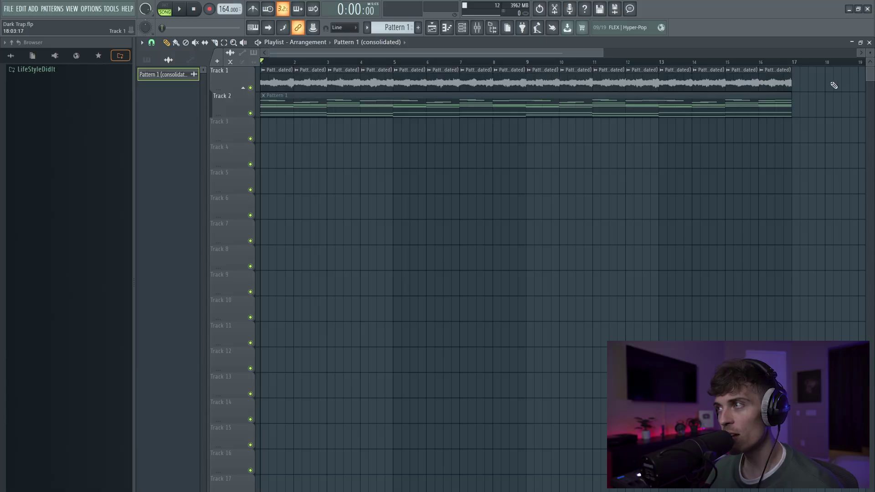
Shift the audio slices of bars 9 to 16 on Track 1 so that they start at bar 13
left_click_drag(821, 84, 226, 90)
left_click_drag(543, 83, 815, 90)
left_click_drag(543, 83, 678, 83)
scroll(579, 81, "down", 2)
left_click_drag(549, 68, 810, 94)
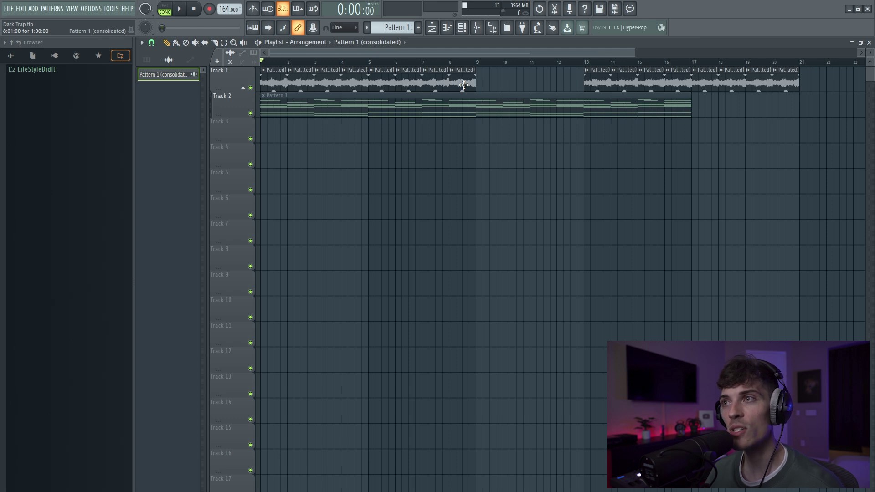
Move the slices one by one onto Track 3 in reverse order within each eight-bar half, starting at bar 1
left_click_drag(464, 83, 273, 133)
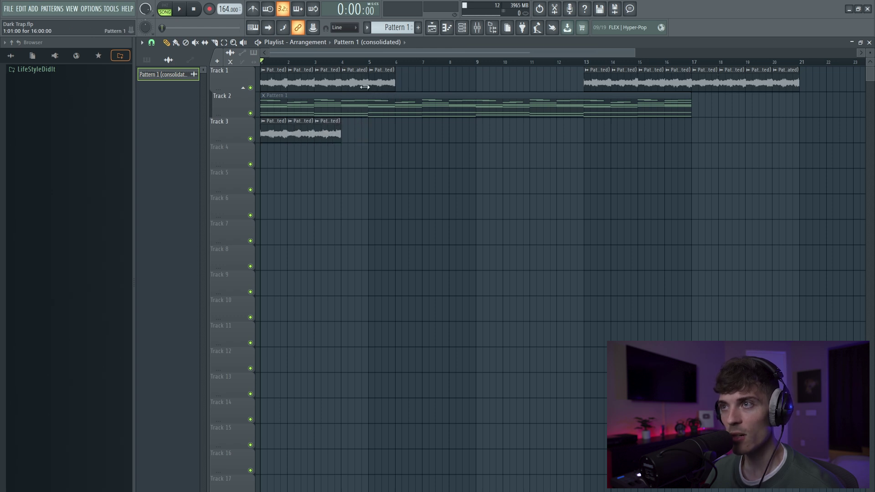
left_click_drag(353, 87, 435, 138)
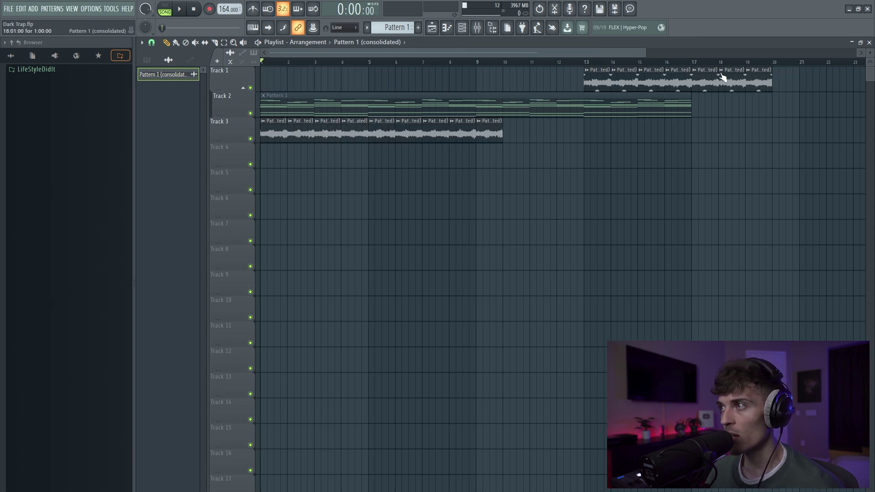
left_click_drag(570, 128, 516, 137)
Apply short fades at the boundaries of all Track 3 slices and play them to check the transitions
left_click_drag(646, 53, 289, 53)
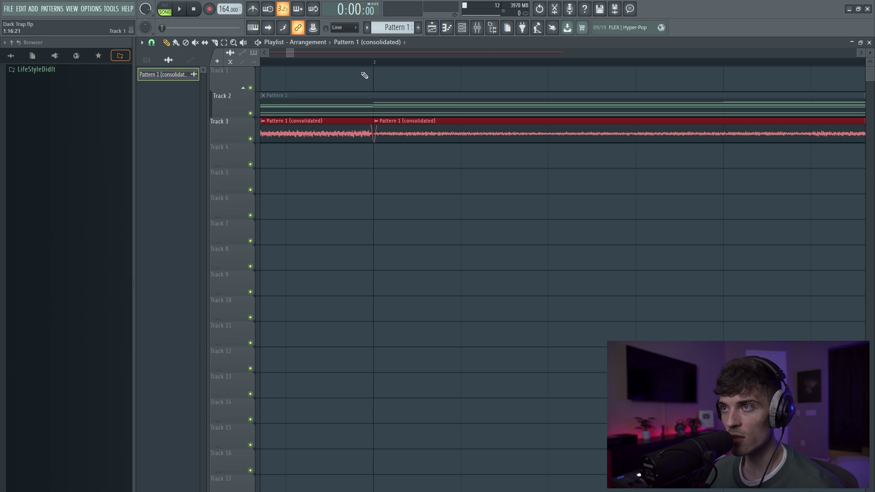
scroll(359, 68, "down", 3)
key("space")
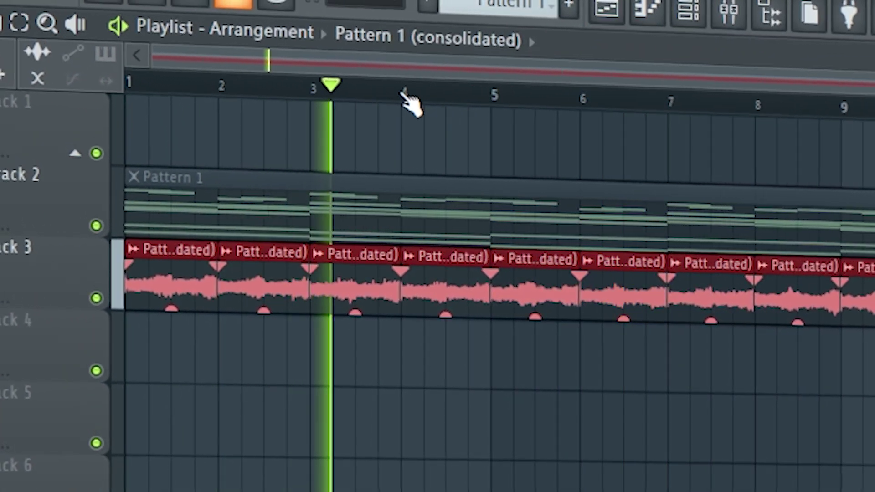
scroll(342, 107, "up", 8)
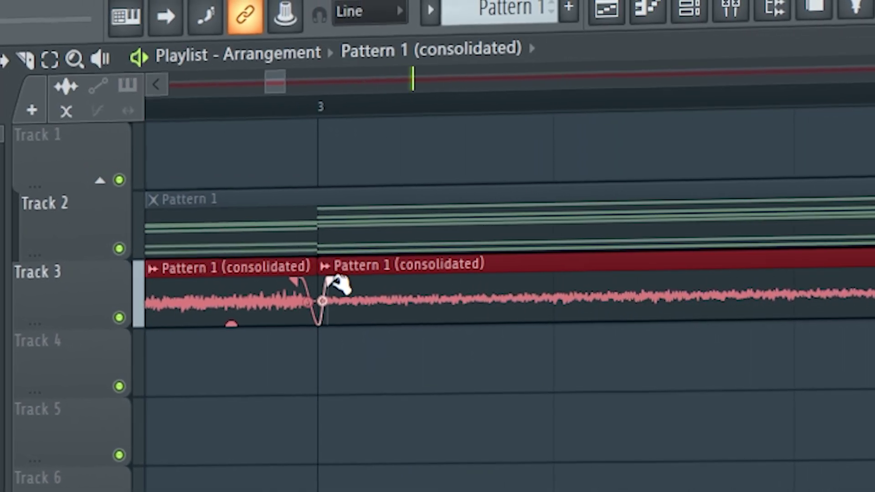
scroll(310, 119, "down", 4)
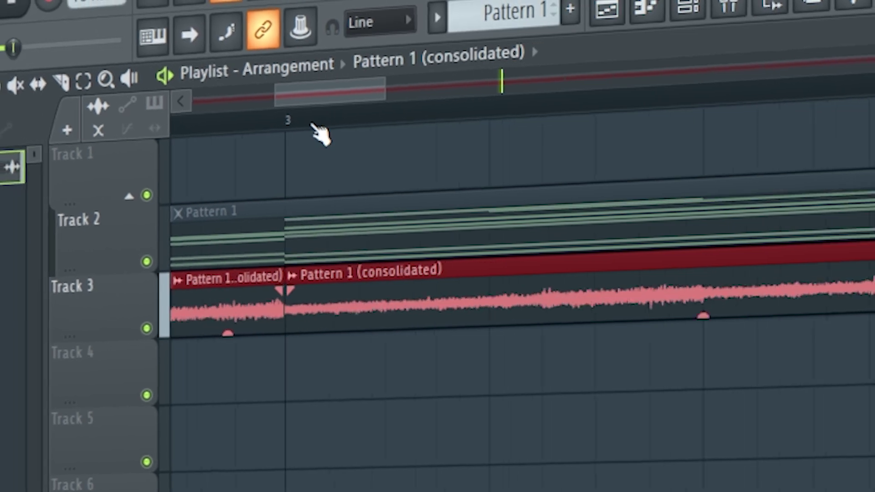
scroll(321, 134, "down", 10)
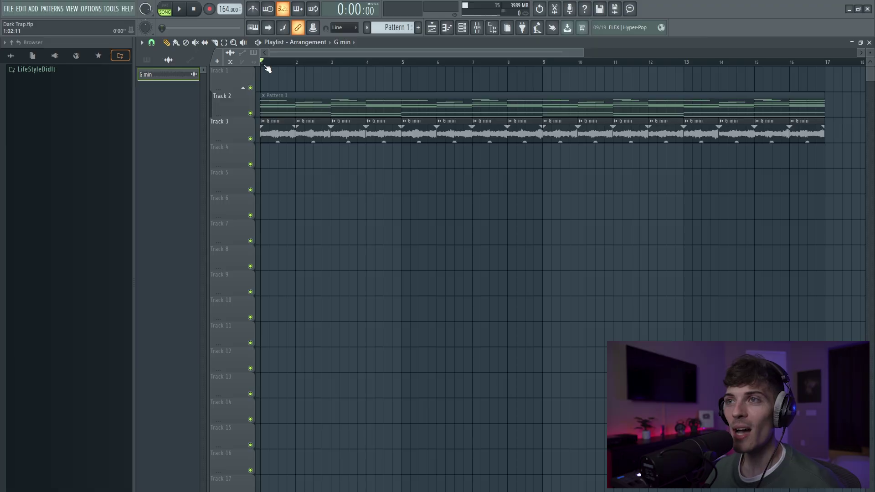
Consolidate the sixteen G min slices on Track 3 into a single 24-bit WAV clip with the remainder cut
scroll(274, 66, "down", 4)
left_click_drag(633, 131, 203, 182)
key("ctrl+alt+c")
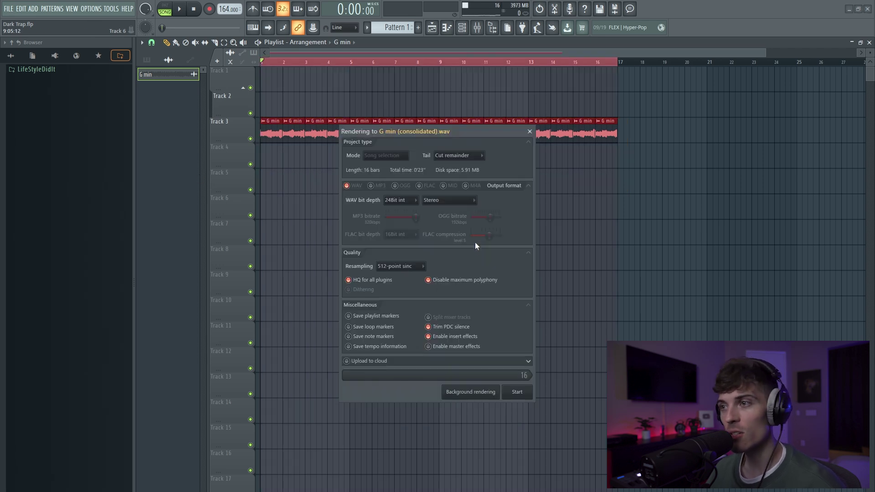
left_click(517, 393)
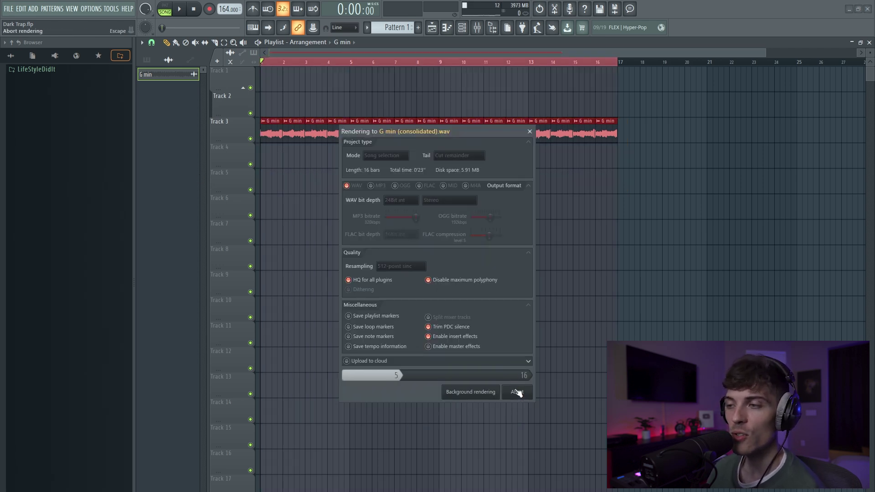
Load ValhallaVintageVerb into the first effect slot of mixer insert 2
key("F9")
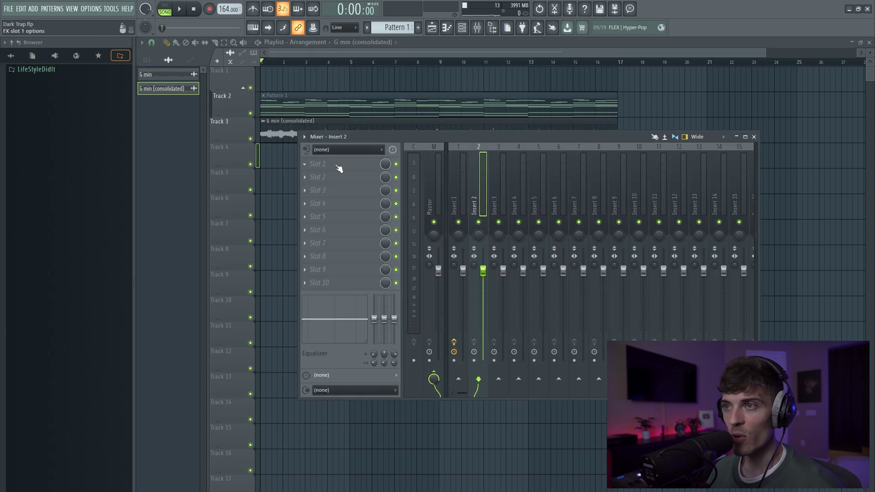
left_click(340, 165)
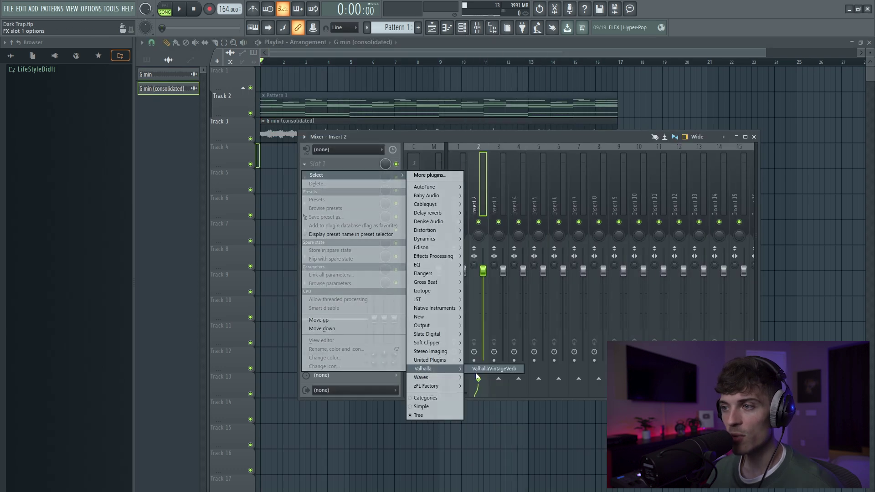
left_click(488, 387)
Set the reverb's mix to 23.6% and its low cut to 310 Hz during playback, and close its window
left_click_drag(243, 230, 279, 280)
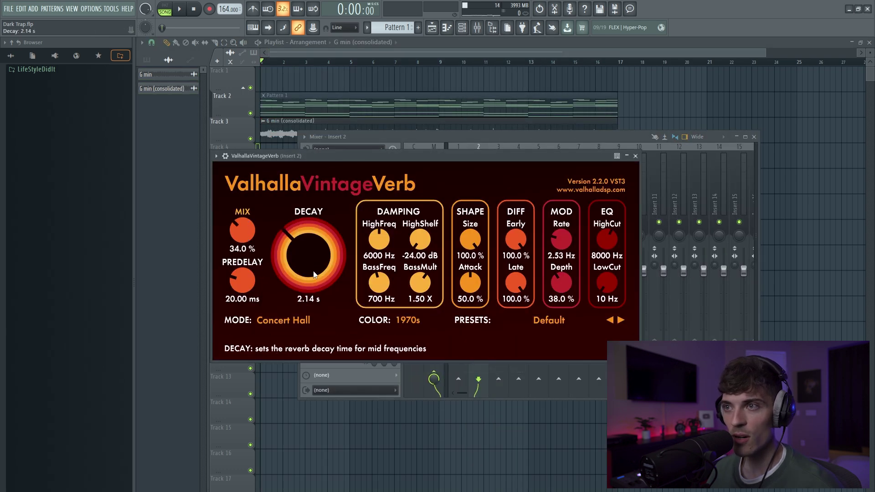
key("space")
left_click_drag(242, 231, 244, 245)
left_click_drag(607, 283, 615, 264)
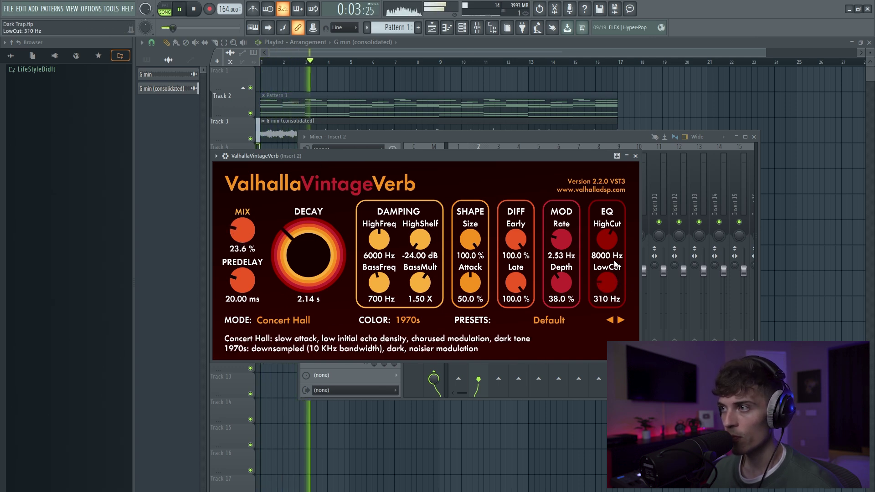
left_click(635, 156)
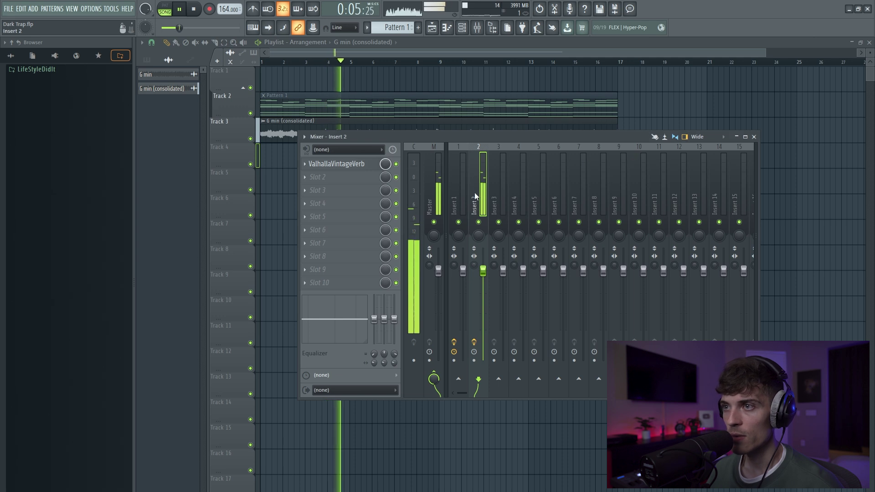
Lower the channel volume of the G min (consolidated) clip to about 64%
key("F9")
double_click(438, 137)
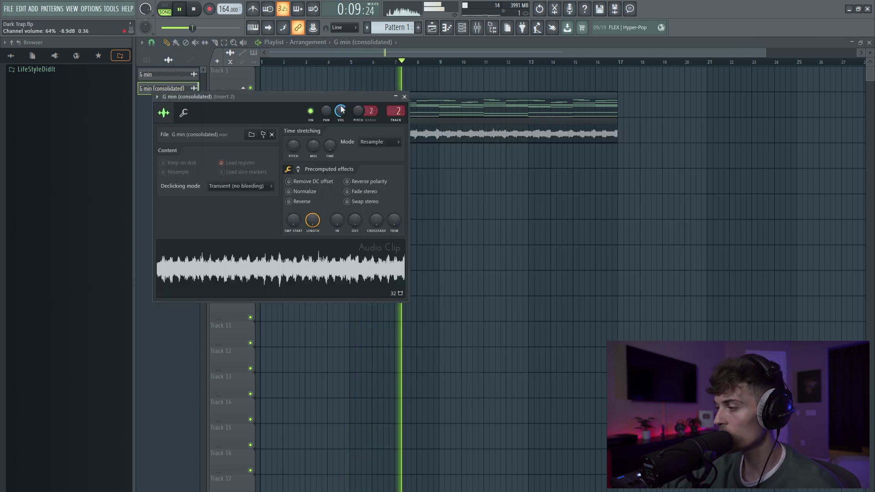
Add Hyper Chorus to the second effect slot of mixer insert 2 and lower that slot's mix level during playback
left_click(477, 29)
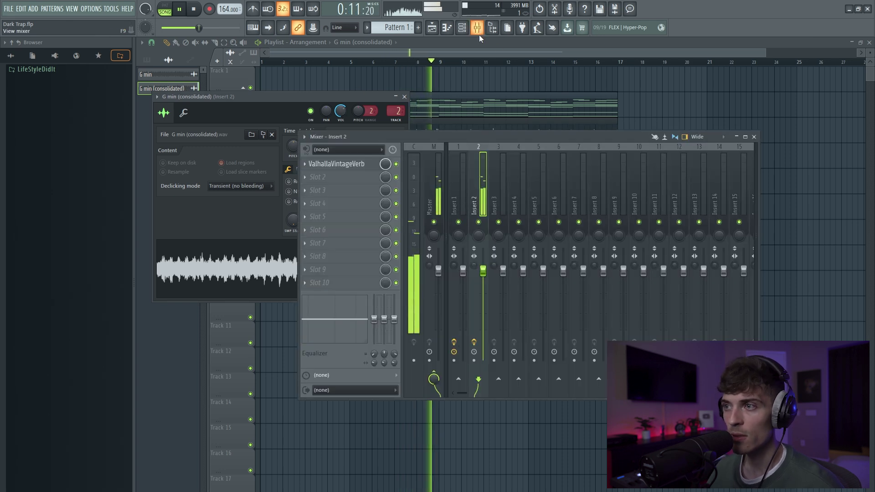
left_click(335, 177)
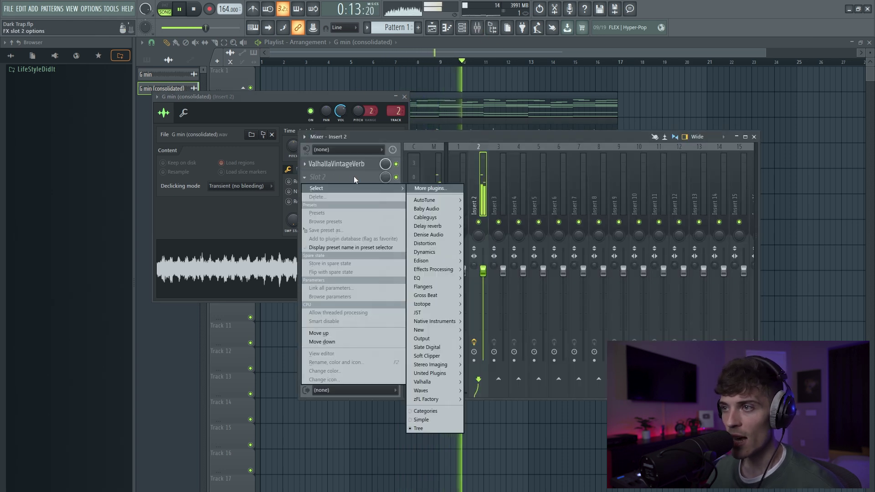
mouse_move(442, 269)
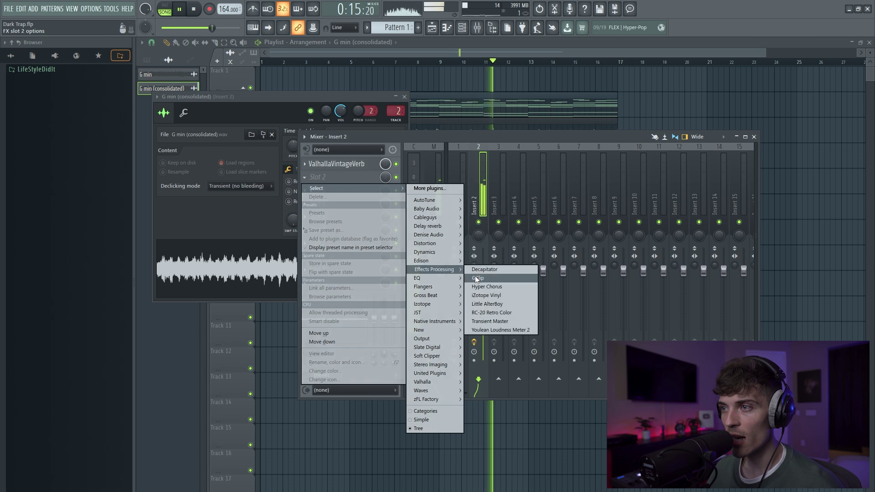
left_click(487, 286)
key("space")
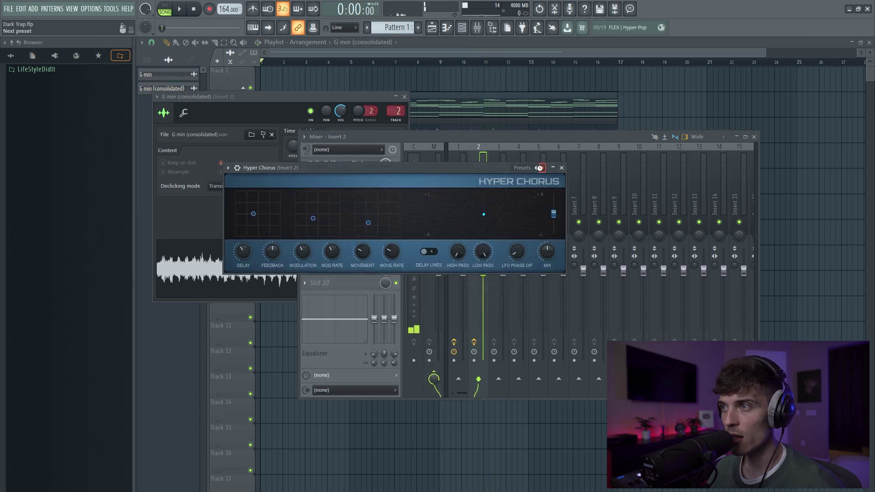
left_click(523, 141)
key("space")
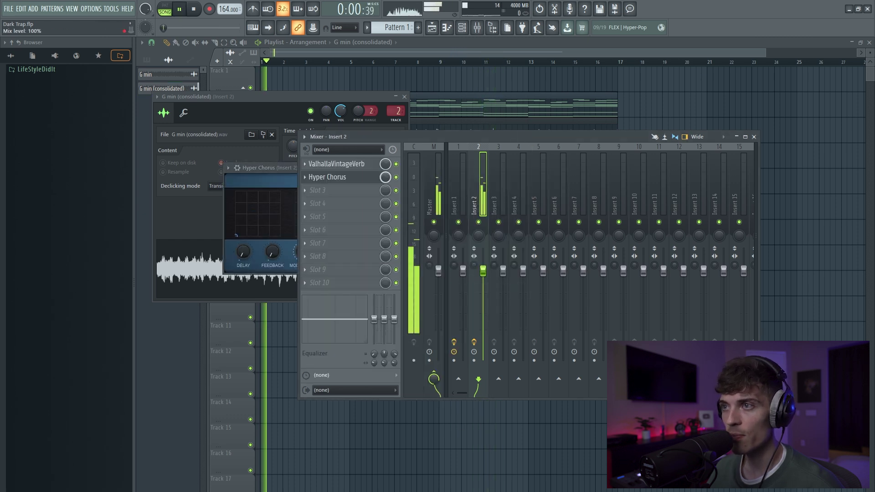
left_click_drag(387, 180, 387, 206)
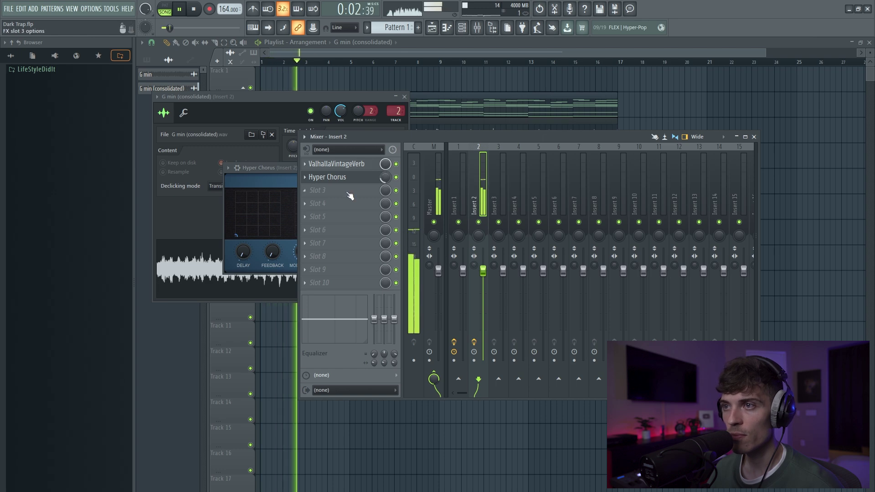
Add HalfTime to the third effect slot of mixer insert 2 and place its window over the mixer
left_click(318, 191)
mouse_move(423, 225)
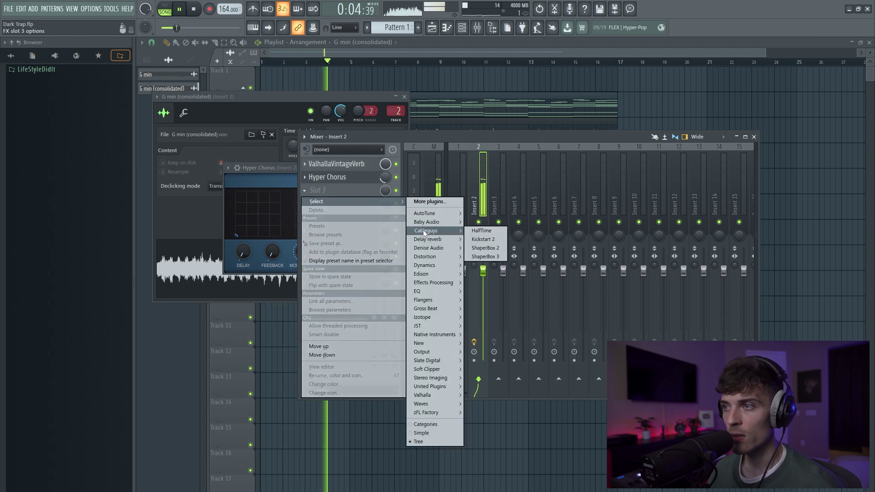
left_click(480, 230)
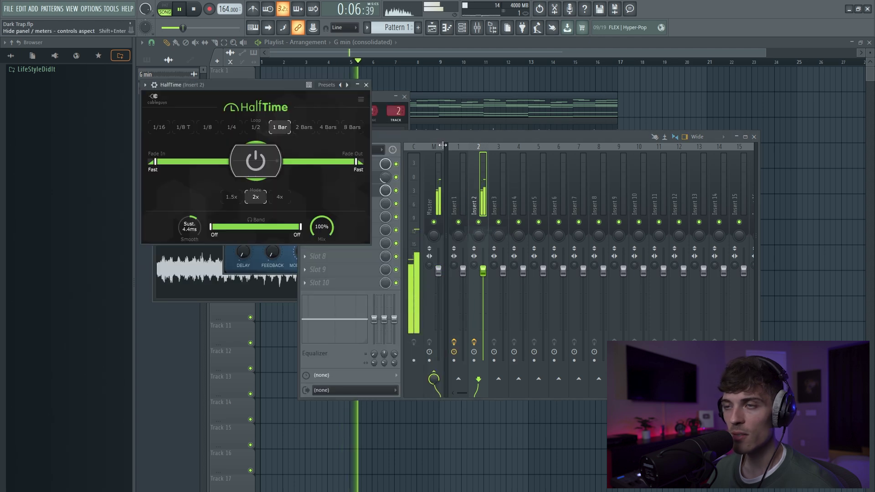
left_click_drag(293, 82, 452, 169)
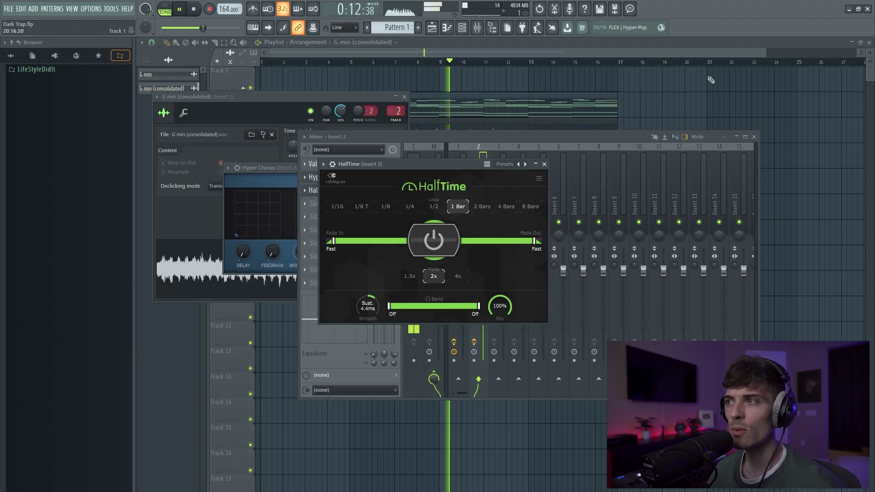
Stop playback and add an Arcade instrument channel to the project
right_click(699, 93)
key("space")
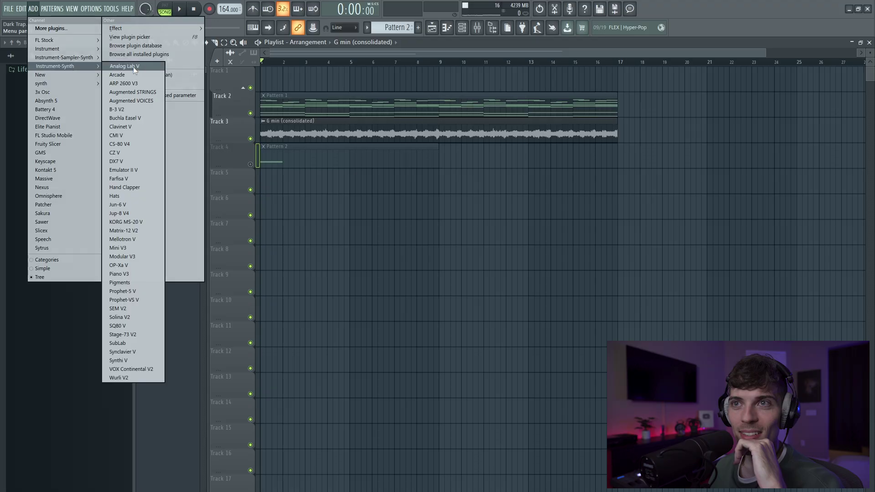
left_click(130, 75)
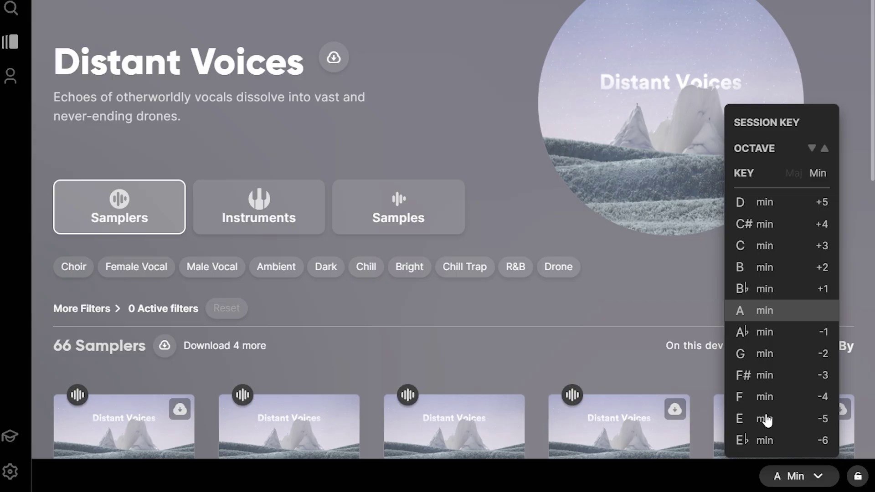
Set Arcade's session key to E minor and look through the Distant Voices samplers
scroll(724, 351, "down", 7)
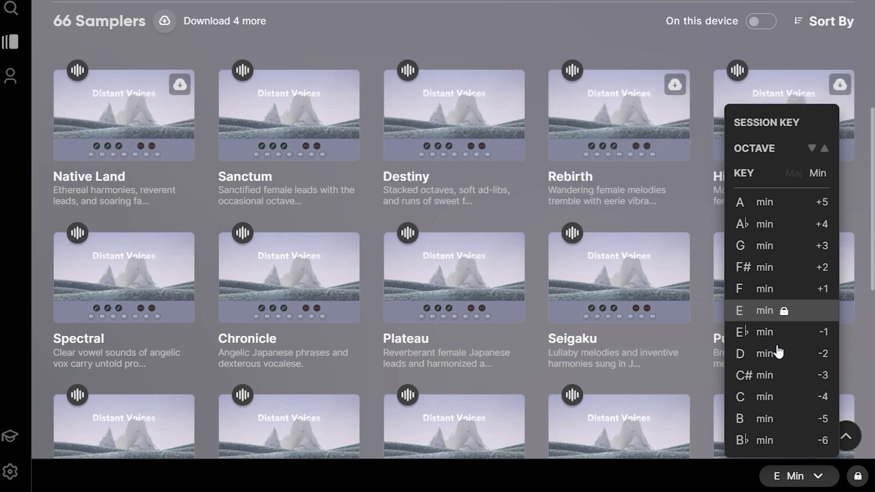
left_click(782, 476)
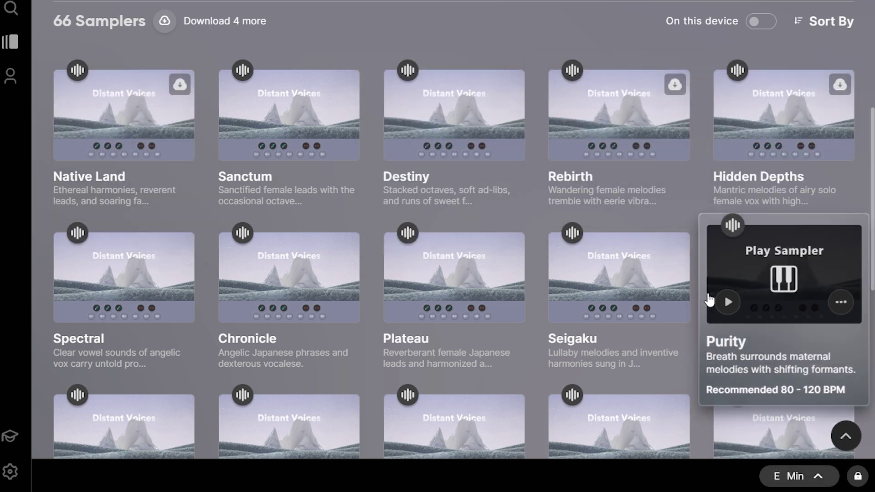
mouse_move(806, 141)
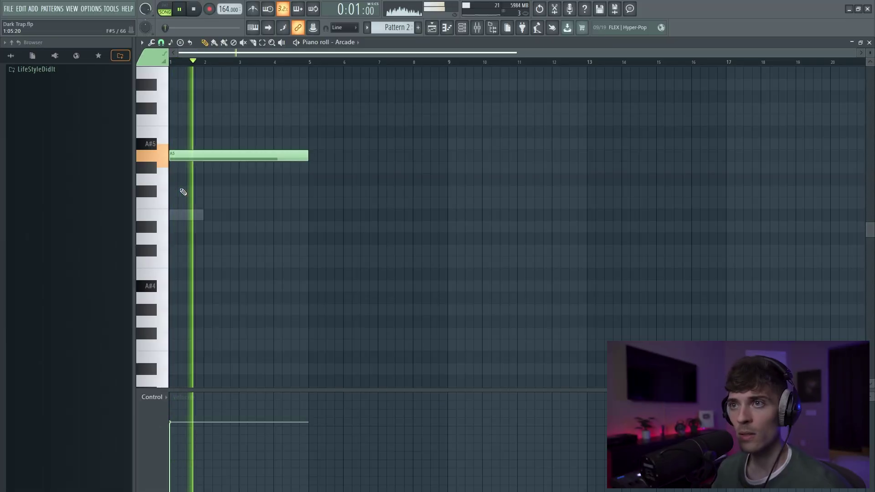
Lay out four 4-bar Arcade notes in Pattern 2, A5, E5, B4 and C5, and play them back from about bar 8
key("F6")
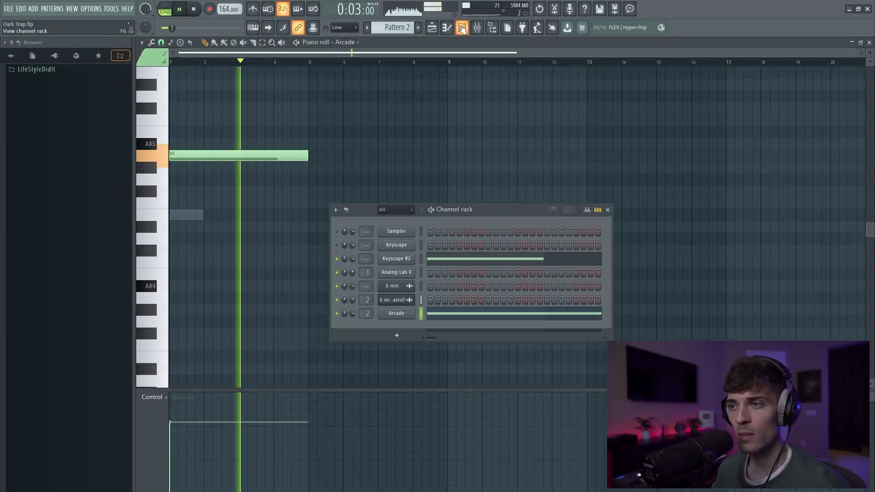
key("F6")
left_click_drag(319, 191, 335, 229)
key("space")
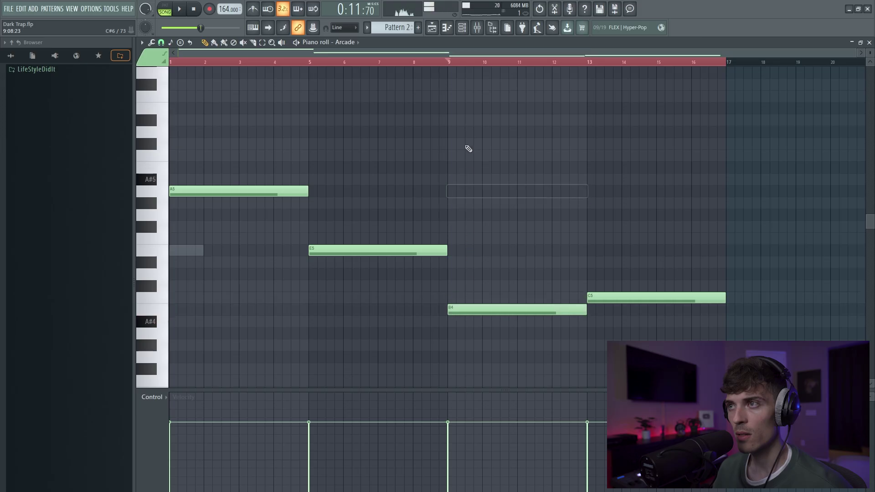
left_click(404, 63)
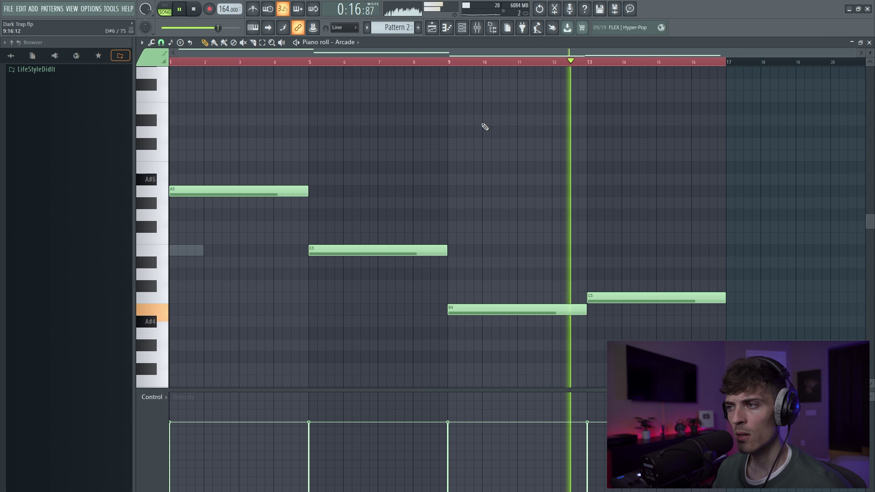
Browse the Lines catalogue in Arcade for another sound
left_click(465, 28)
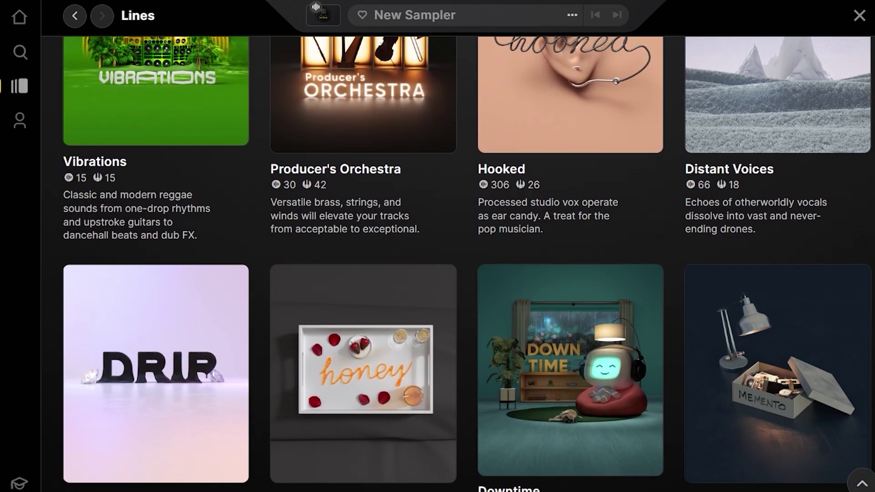
scroll(466, 264, "down", 6)
scroll(467, 264, "down", 12)
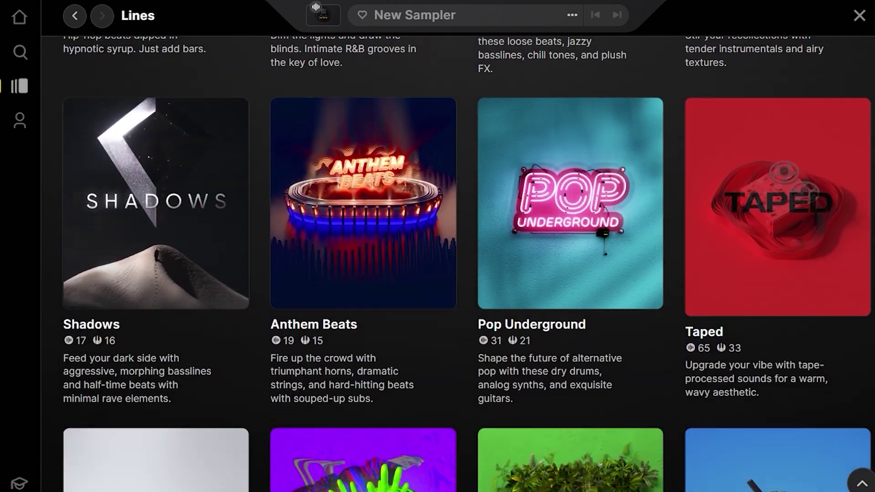
scroll(467, 264, "down", 12)
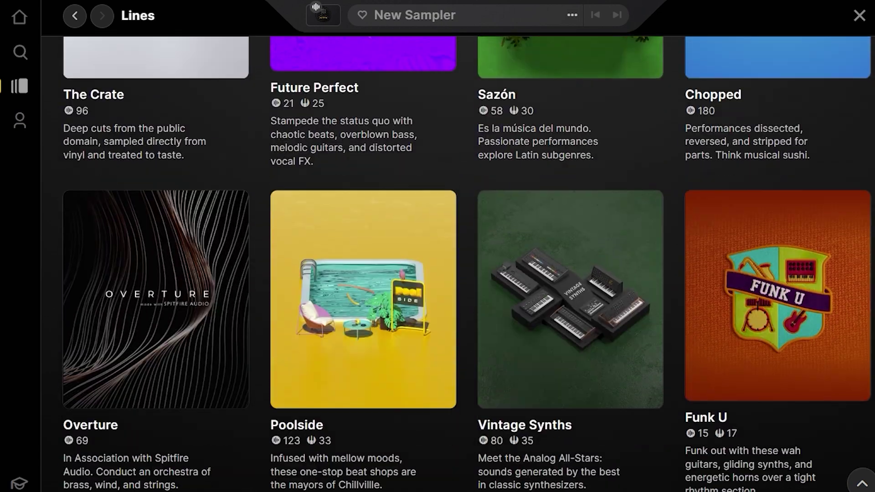
scroll(467, 264, "down", 9)
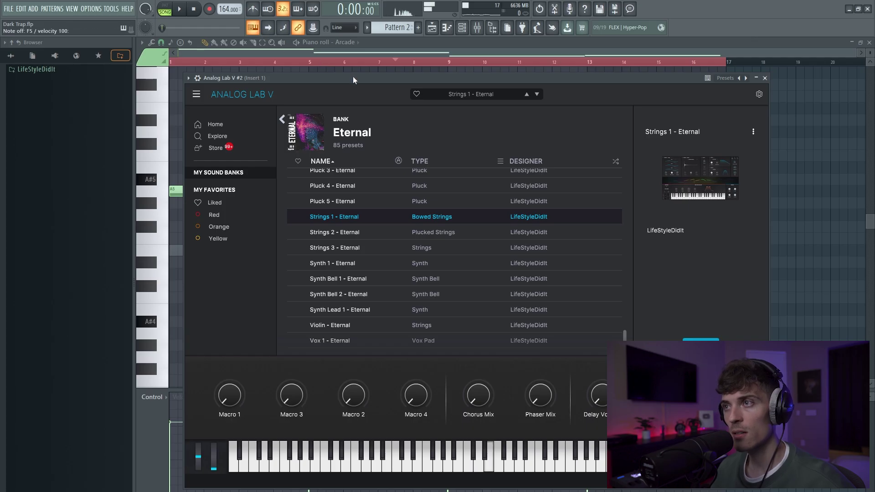
Close the Analog Lab V #2 window and shorten the overlapping G5 and F#5 strings notes to two bars each during playback
left_click(766, 79)
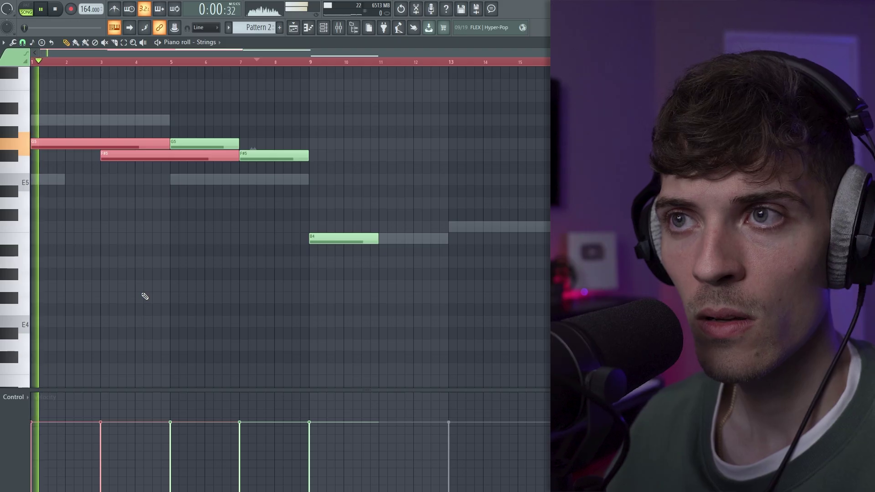
key("space")
left_click_drag(165, 145, 98, 146)
left_click(137, 133)
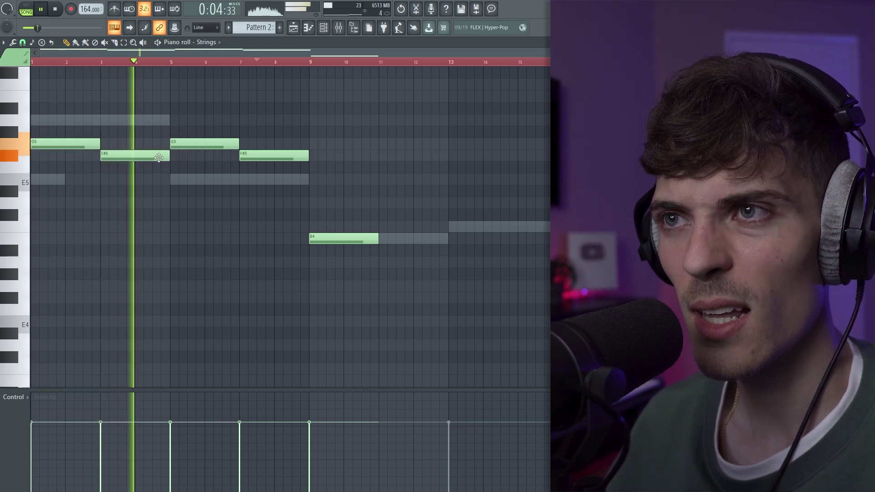
Raise the strings notes at bars 5 and 7 to A5 and B5, and delete the note at bar 9
left_click_drag(187, 143, 187, 120)
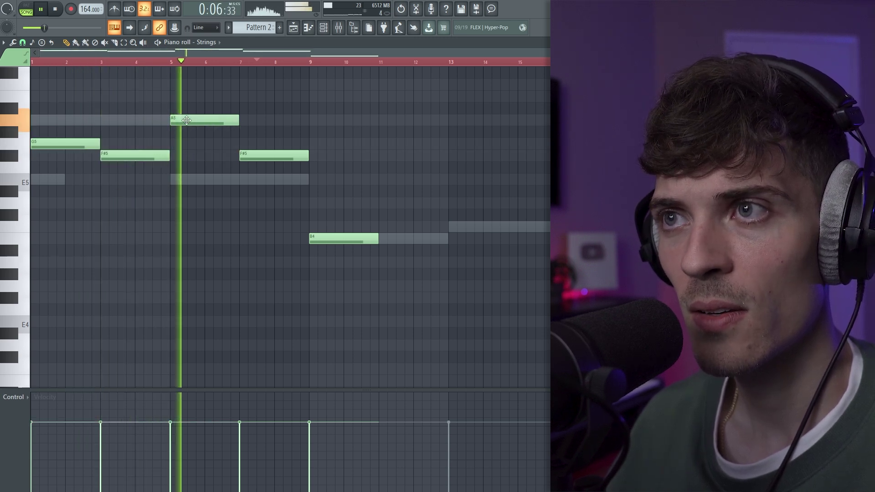
left_click_drag(245, 151, 245, 96)
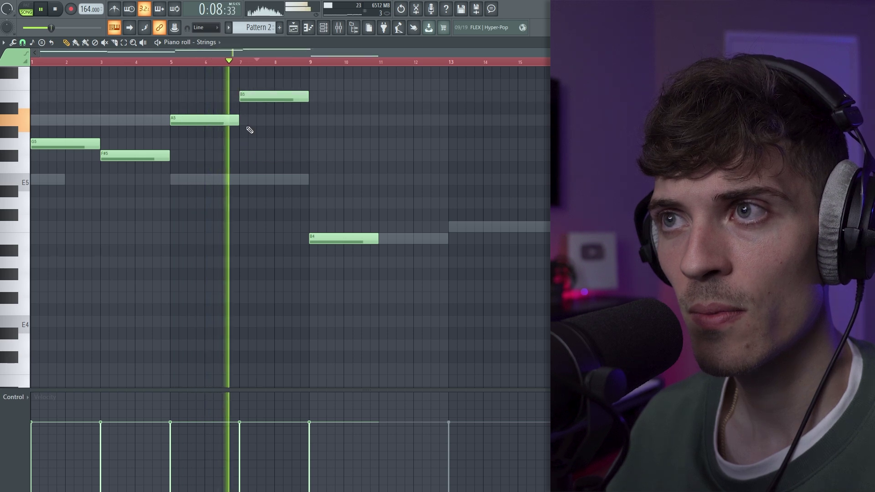
right_click(341, 239)
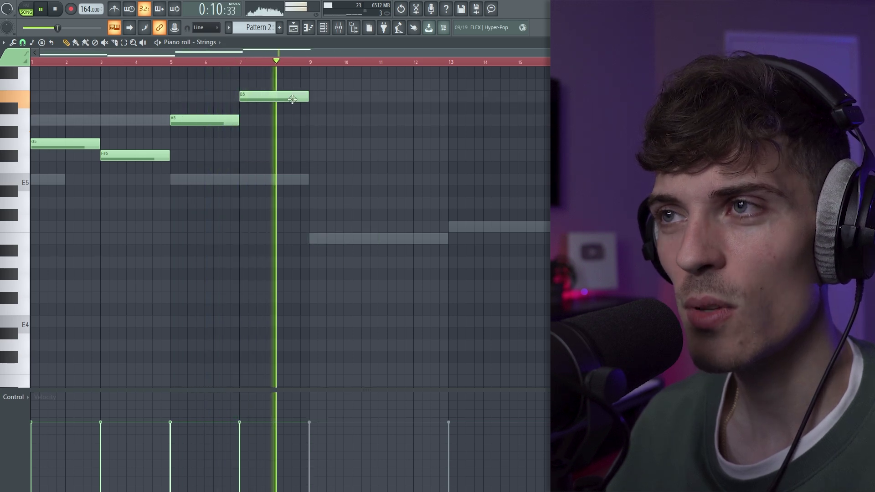
Place a two-bar strings note at bar 9 and raise it to E6, playing back from bar 7
key("space")
scroll(316, 124, "up", 3)
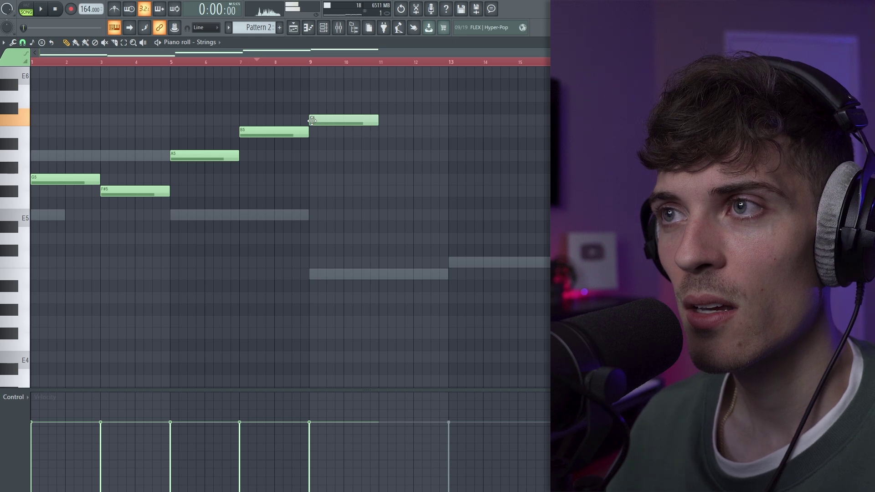
left_click(242, 61)
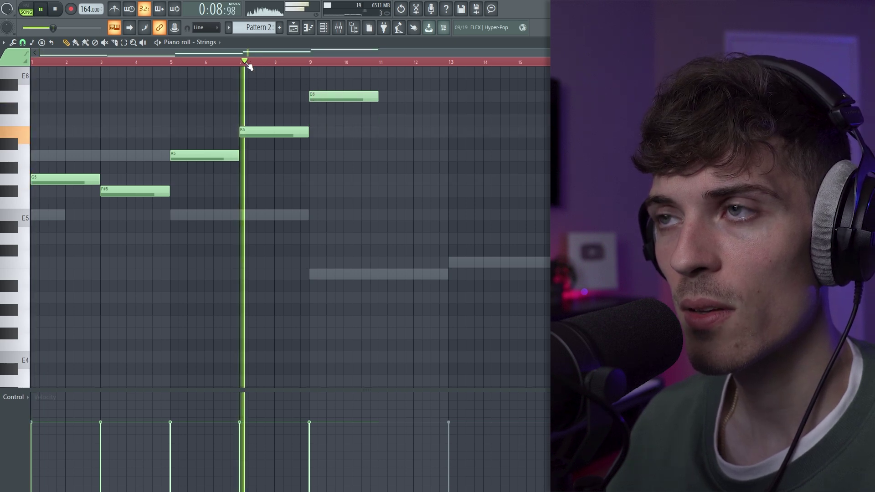
scroll(297, 129, "up", 3)
left_click_drag(312, 132, 311, 109)
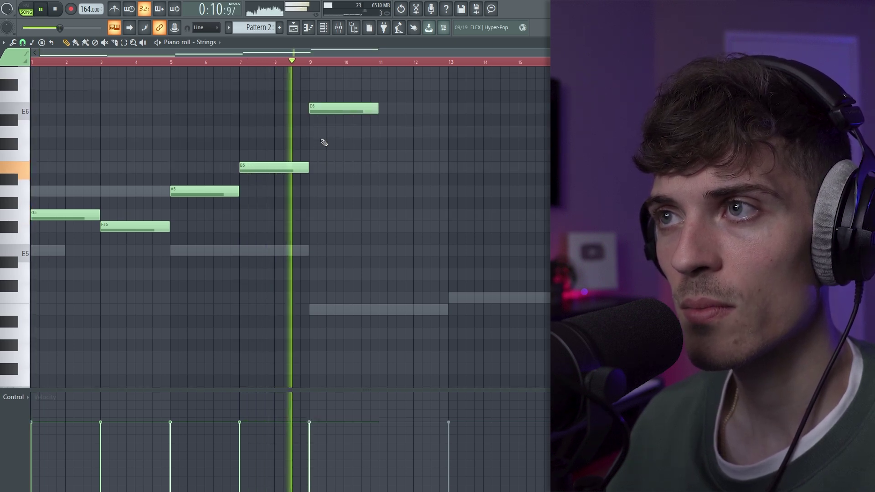
scroll(376, 148, "up", 3)
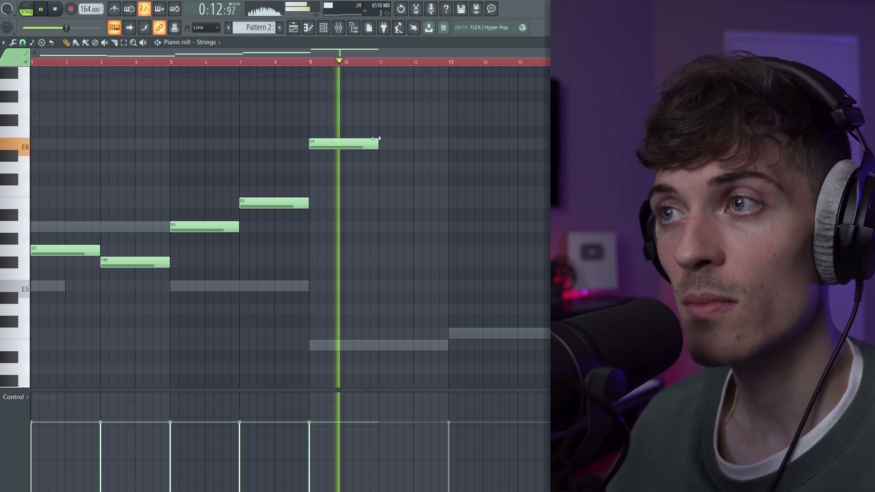
Add two-bar strings notes F#6 at bar 11, C6 at bar 13 and B5 at bar 15
left_click(383, 120)
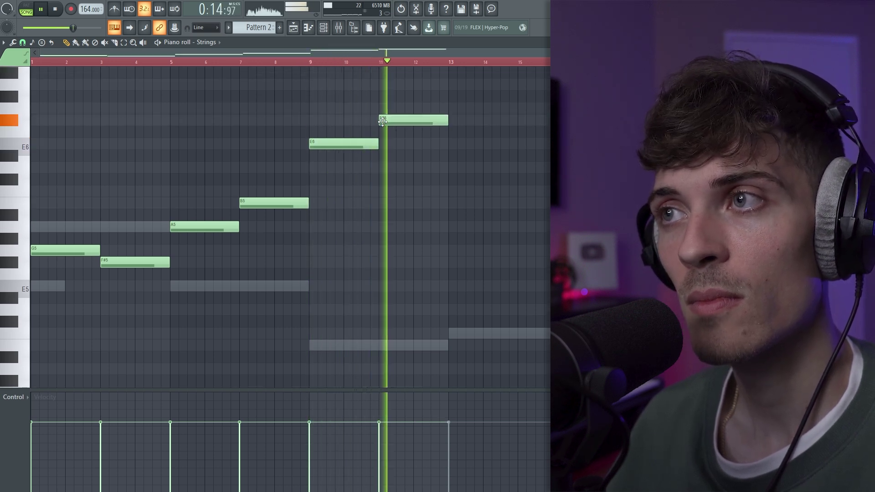
left_click(456, 168)
left_click_drag(456, 173, 461, 198)
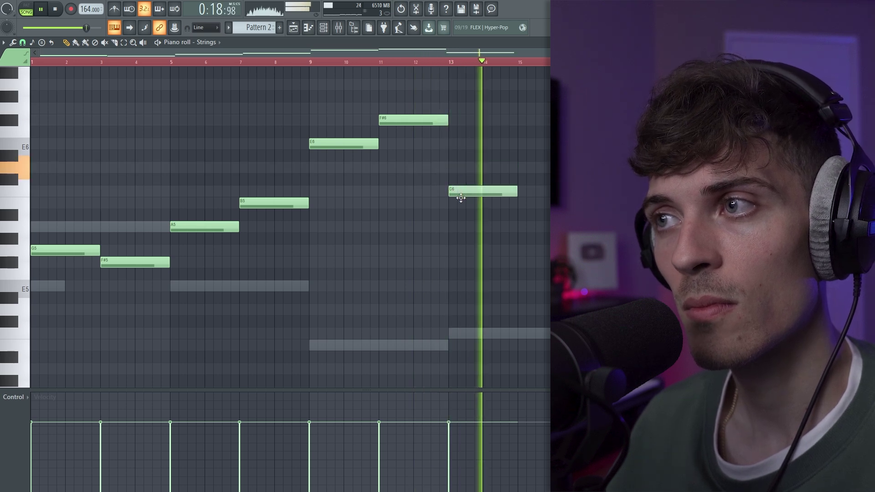
left_click(524, 203)
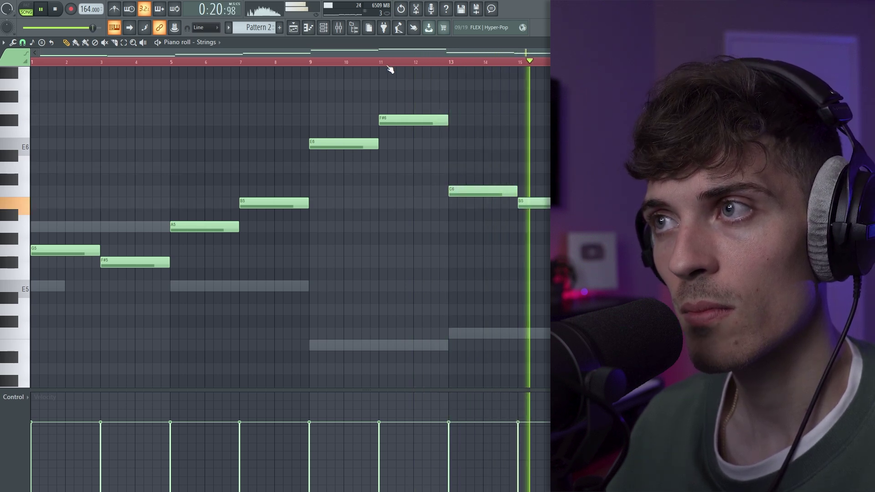
Duplicate the strings melody one octave lower and play the loop from about bar 14
left_click_drag(547, 101, 53, 262)
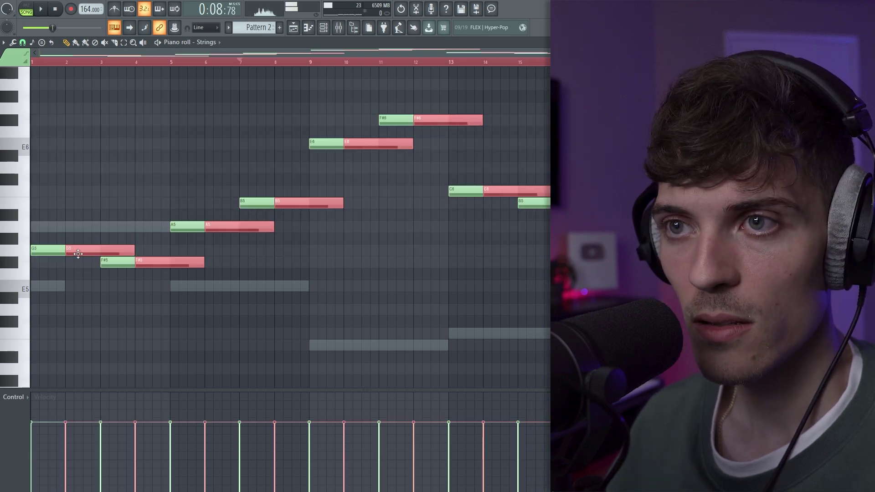
left_click_drag(52, 255, 53, 365)
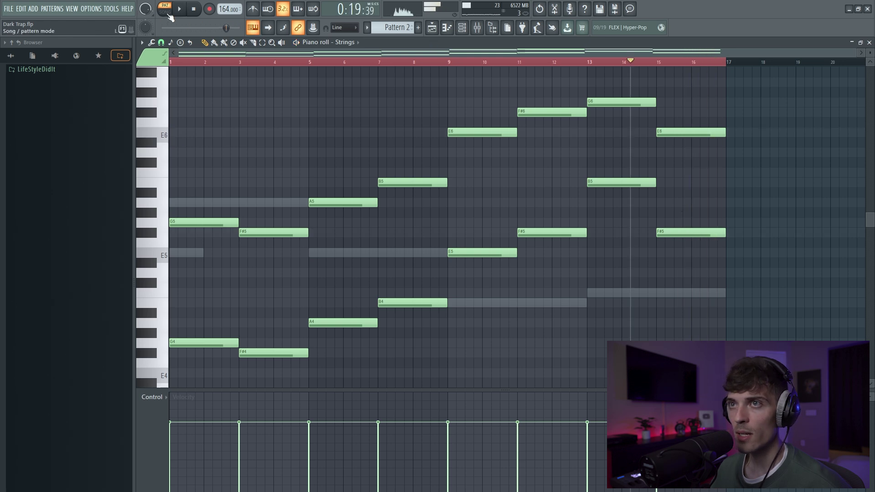
left_click(623, 62)
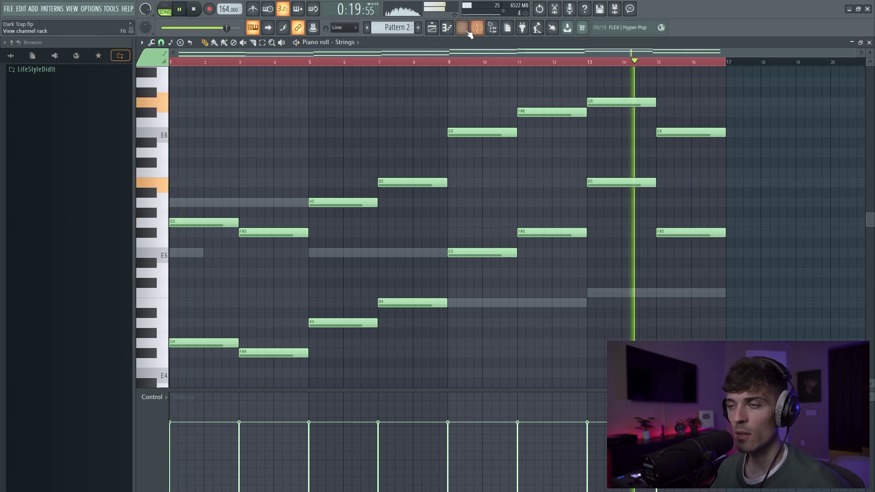
Set the Strings channel volume to about 53%, then set Portal's master dry/wet to 36% and close its window
left_click(470, 33)
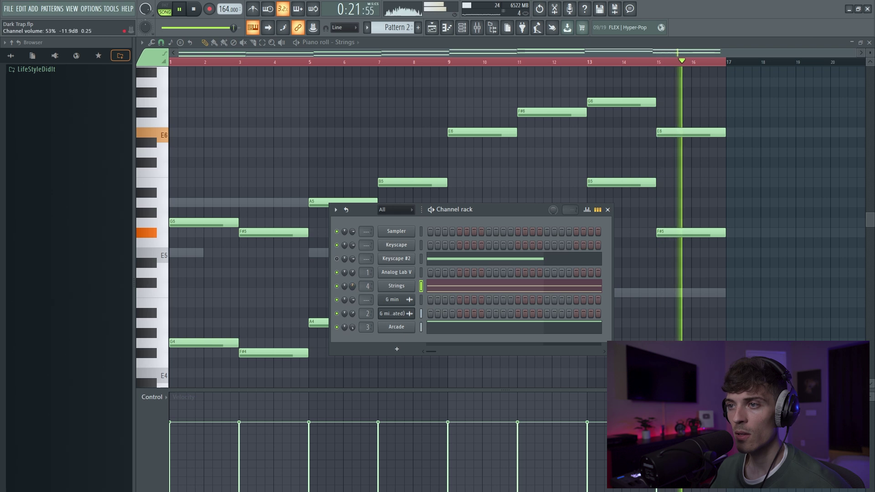
left_click_drag(352, 286, 354, 285)
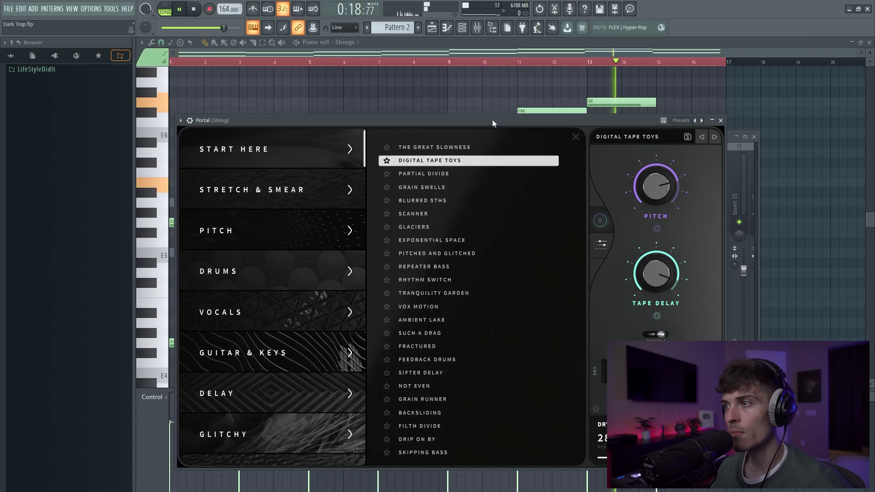
left_click_drag(632, 371, 637, 372)
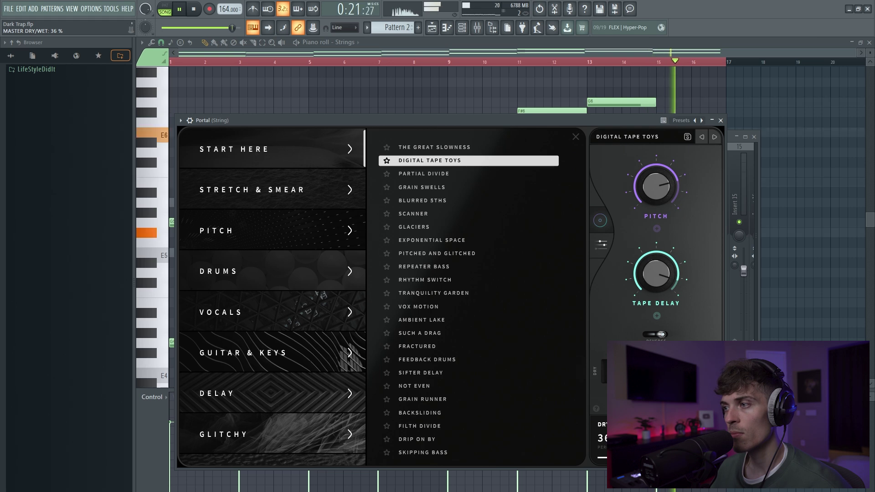
left_click(721, 120)
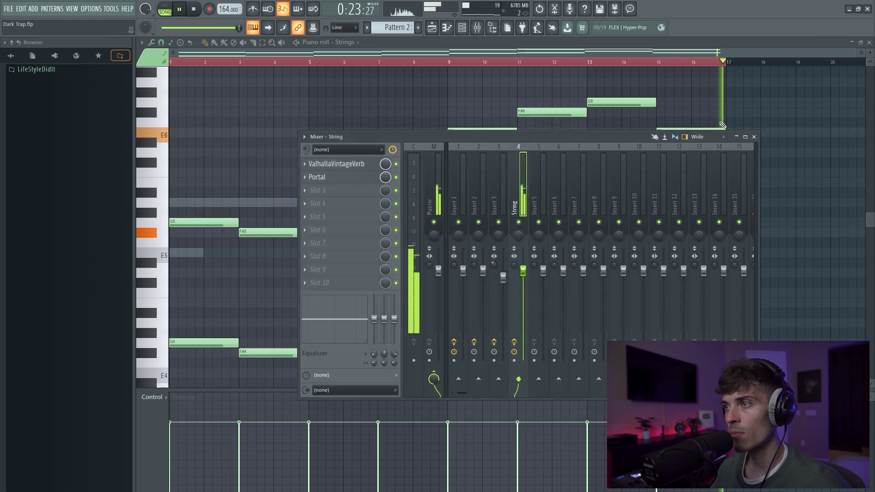
Open the Keyscape #2 notes and place a two-bar E2 note at bar 1
key("F6")
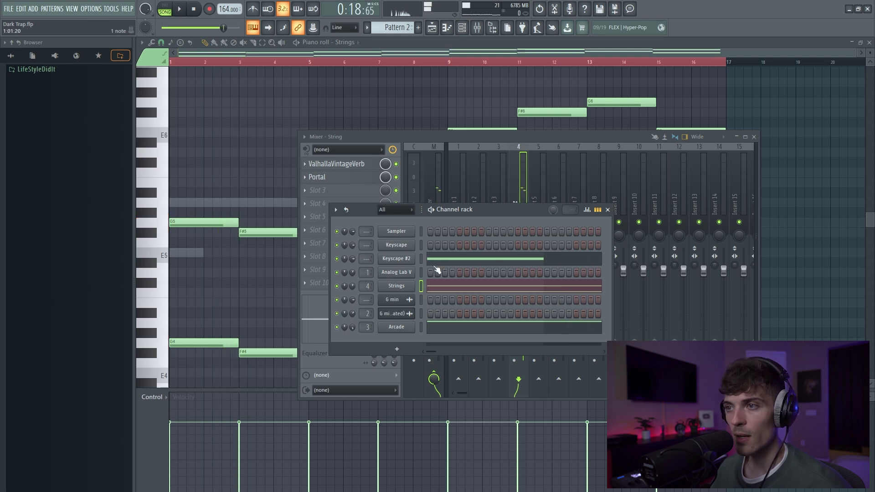
left_click(440, 263)
scroll(201, 196, "down", 5)
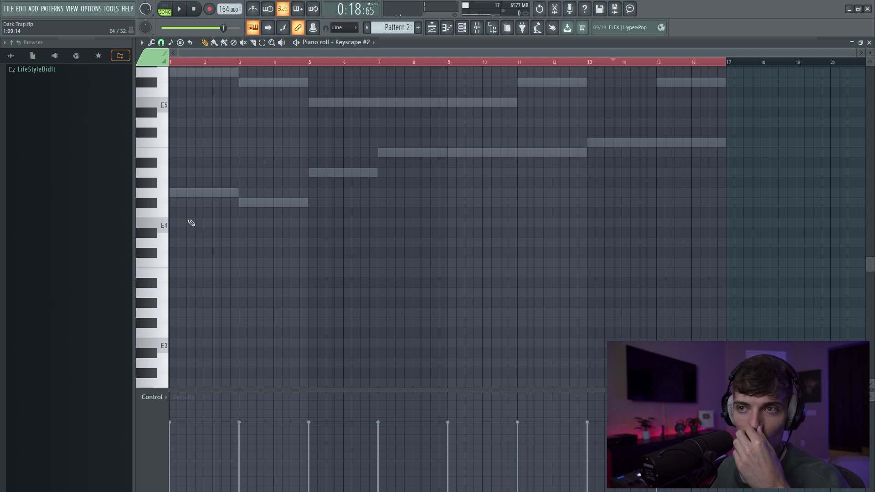
scroll(184, 348, "down", 1)
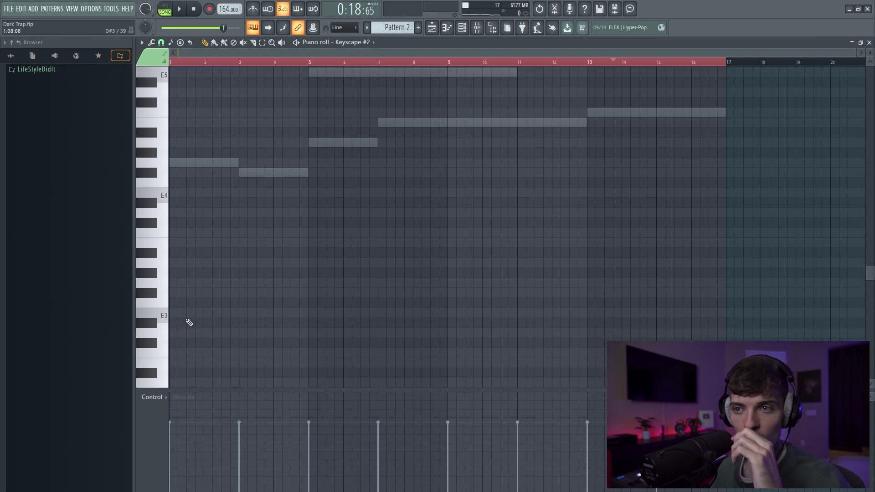
scroll(181, 324, "down", 4)
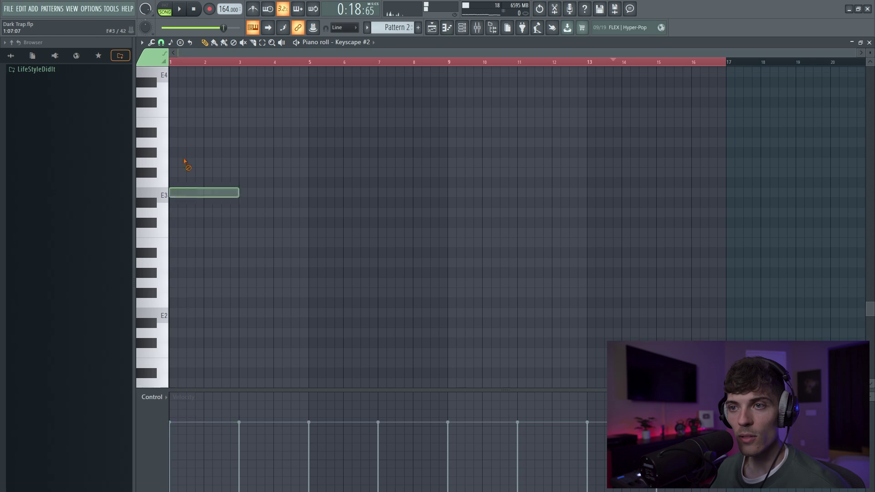
scroll(281, 240, "down", 1)
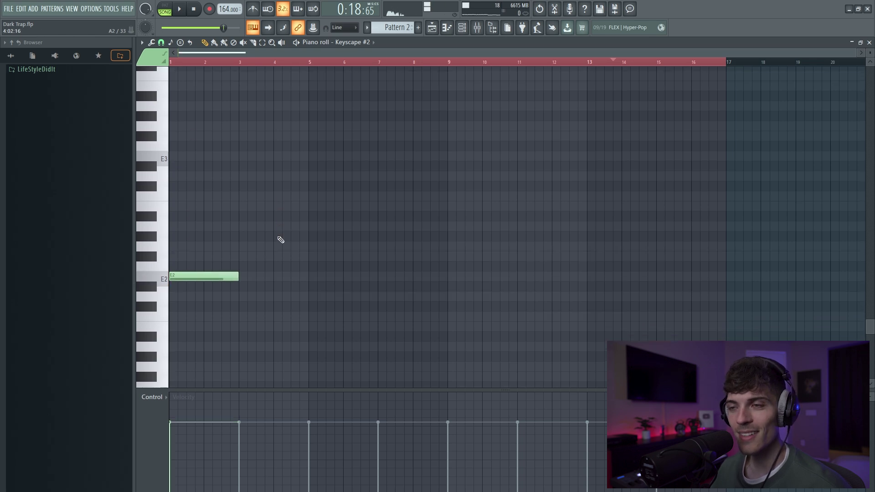
Add two-bar Keyscape #2 notes D2 at bar 3, B1 at bar 5 and C2 at bar 7 during playback
left_click(242, 275)
key("space")
scroll(241, 273, "down", 1)
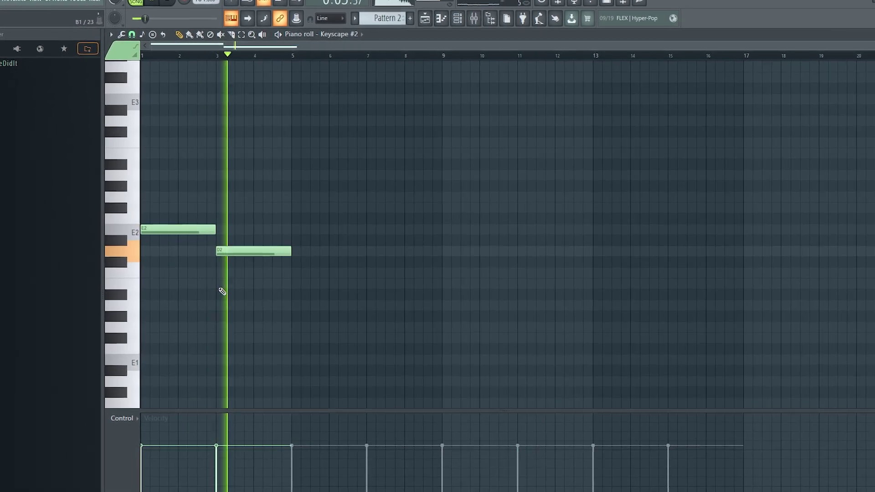
left_click(289, 286)
left_click(364, 281)
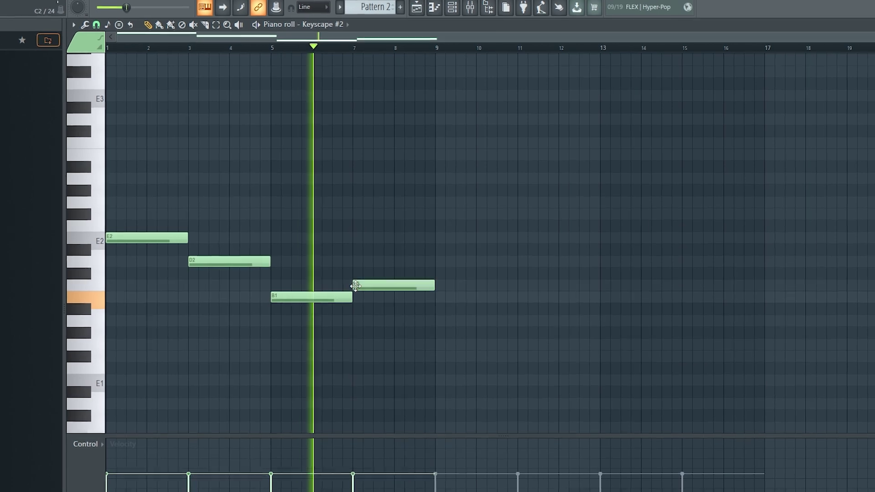
Duplicate the four Keyscape #2 notes to bar 9 and layer a copy of the duplicates one octave higher
key("ctrl+a")
mouse_move(127, 243)
left_mouse_down()
mouse_move(536, 289)
mouse_move(478, 281)
left_mouse_up()
mouse_move(445, 243)
left_mouse_down()
mouse_move(461, 243)
mouse_move(438, 247)
mouse_move(437, 89)
left_mouse_up()
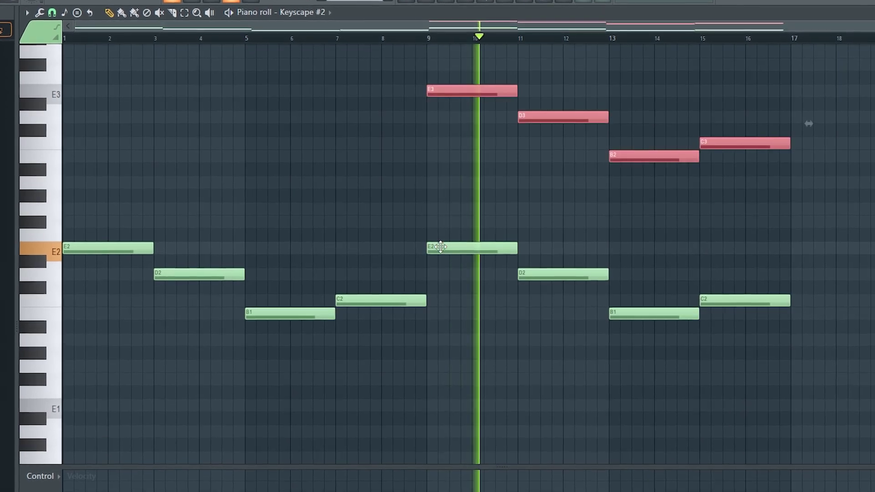
left_click(505, 222)
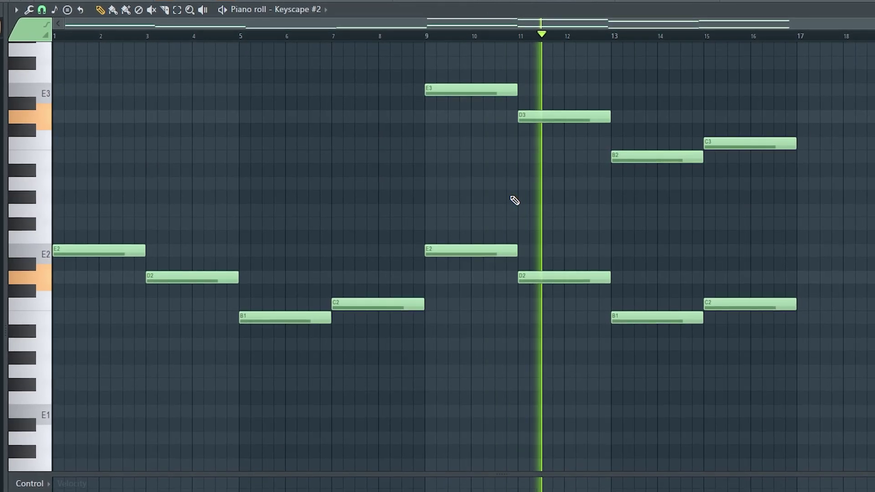
scroll(514, 201, "up", 2)
scroll(515, 200, "up", 1)
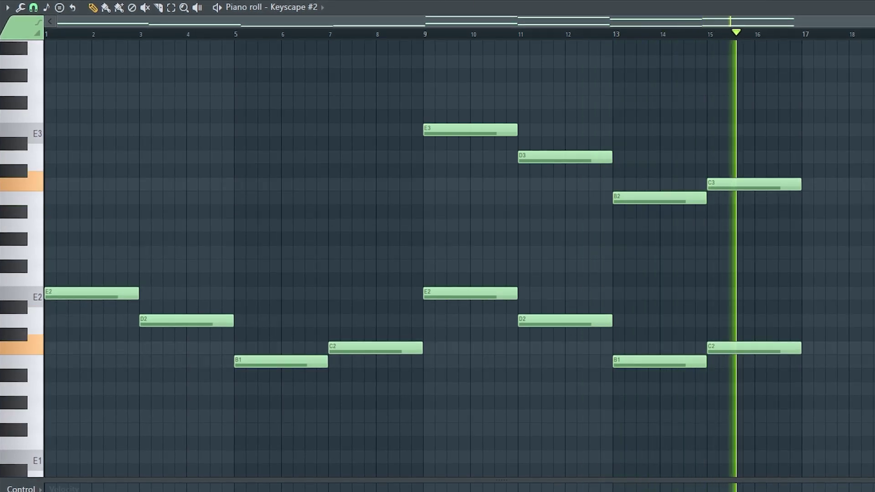
Add a second Arcade channel, browse its Lines and open the Nightmare line
key("F6")
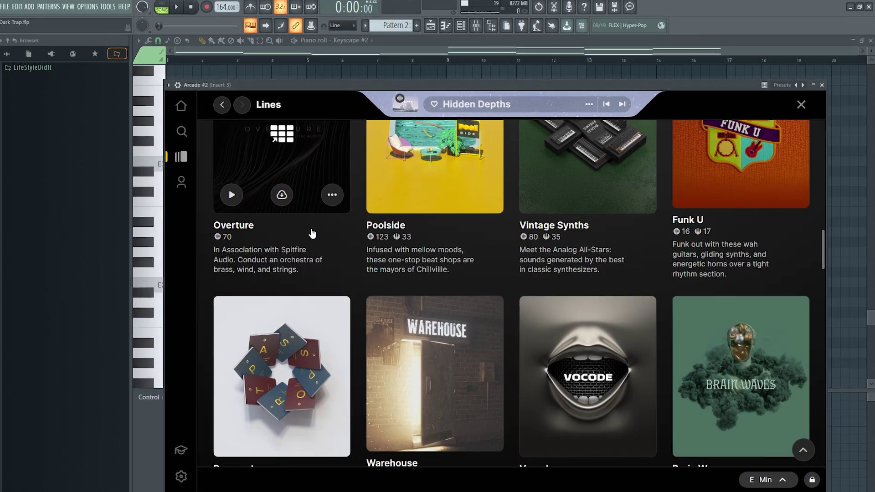
scroll(278, 218, "down", 3)
scroll(410, 225, "down", 6)
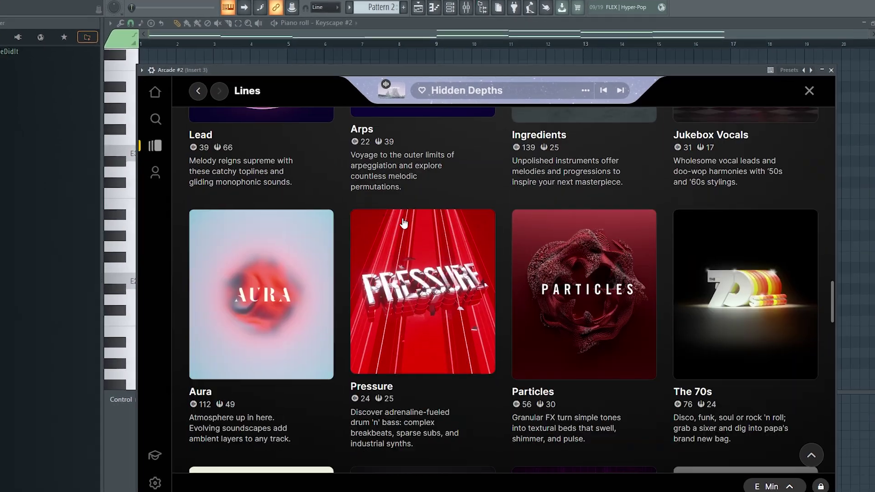
scroll(561, 313, "down", 3)
scroll(576, 294, "down", 3)
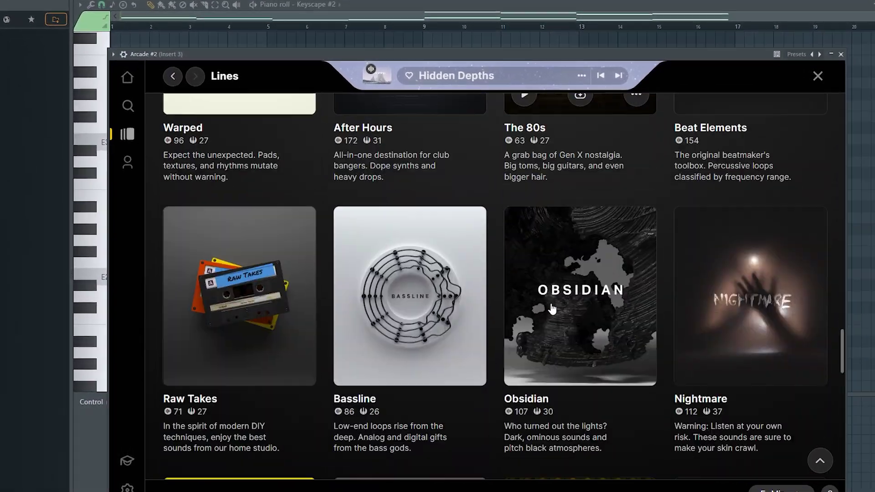
scroll(581, 314, "down", 2)
scroll(743, 230, "down", 3)
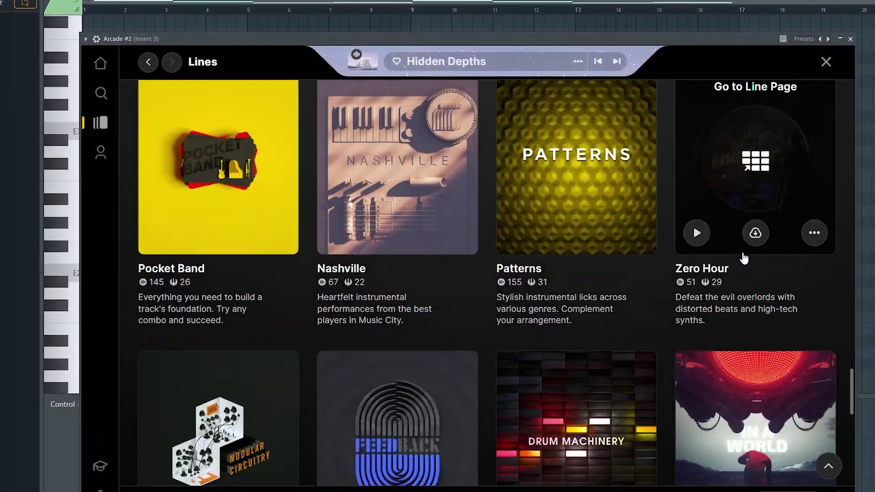
scroll(750, 237, "up", 3)
left_click(752, 242)
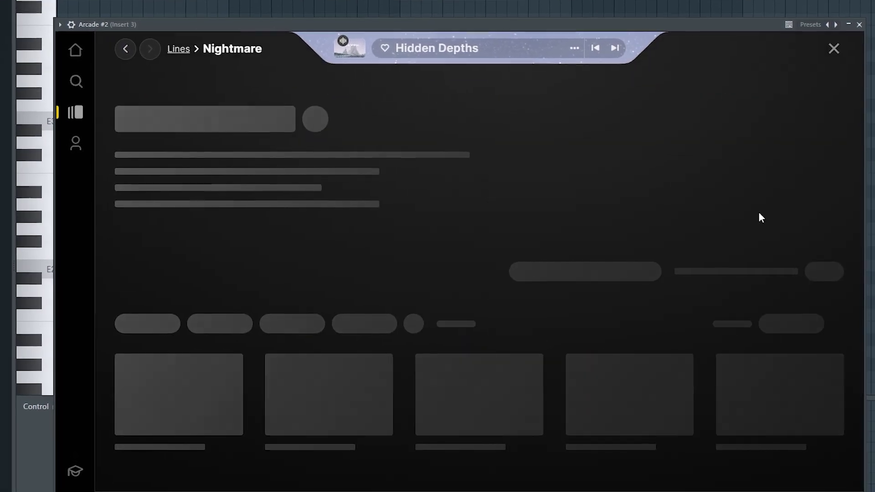
Filter the Nightmare samplers by Ambient and Percussive and browse them for a texture
scroll(488, 337, "down", 3)
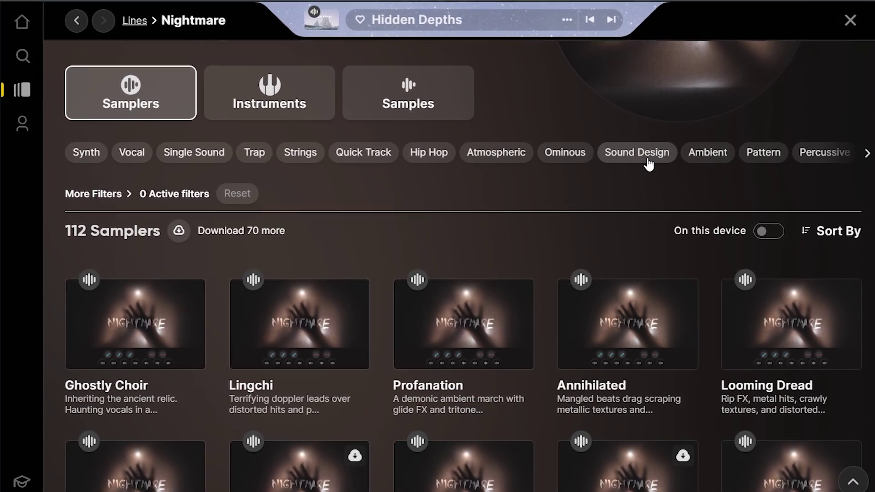
left_click(725, 157)
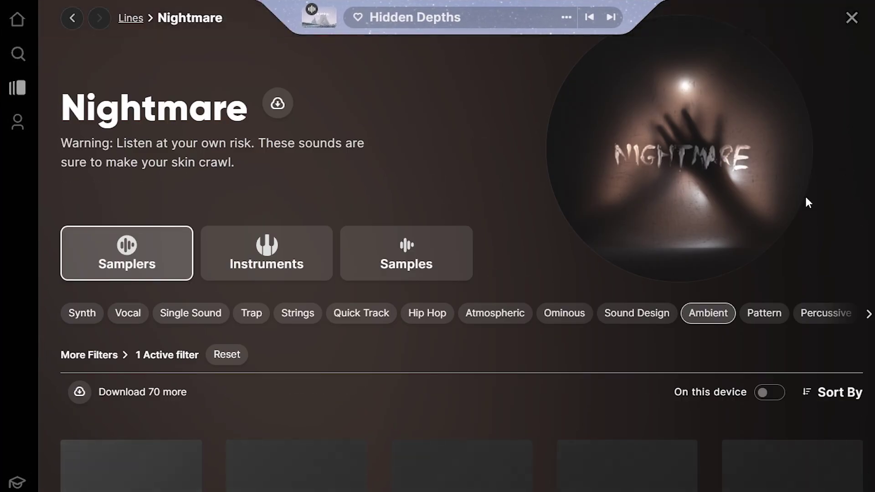
left_click(827, 314)
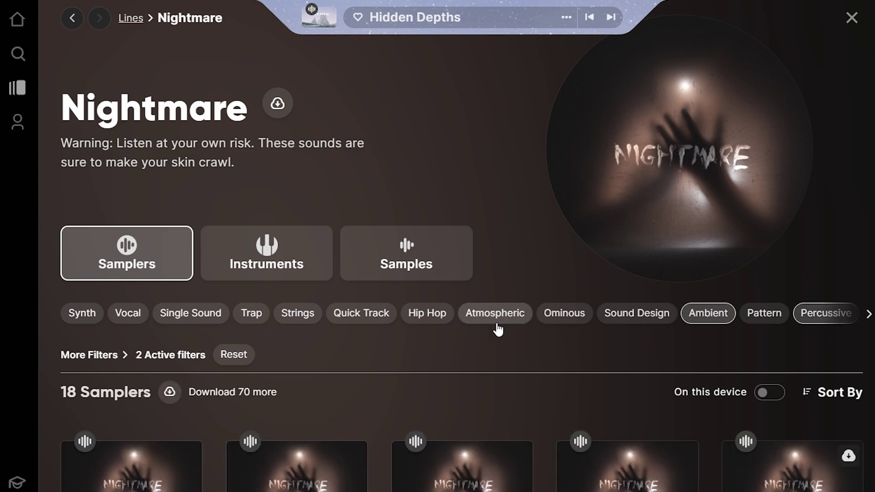
scroll(492, 319, "down", 6)
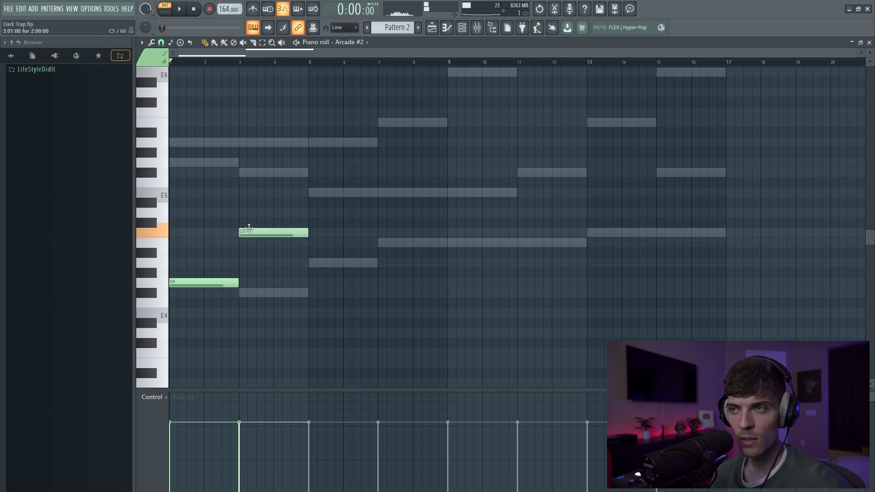
In Arcade #2, move the upper note to E5 at bar 5 and add two-bar notes G4 at bar 3 and E5 at bar 7
key("space")
key("F6")
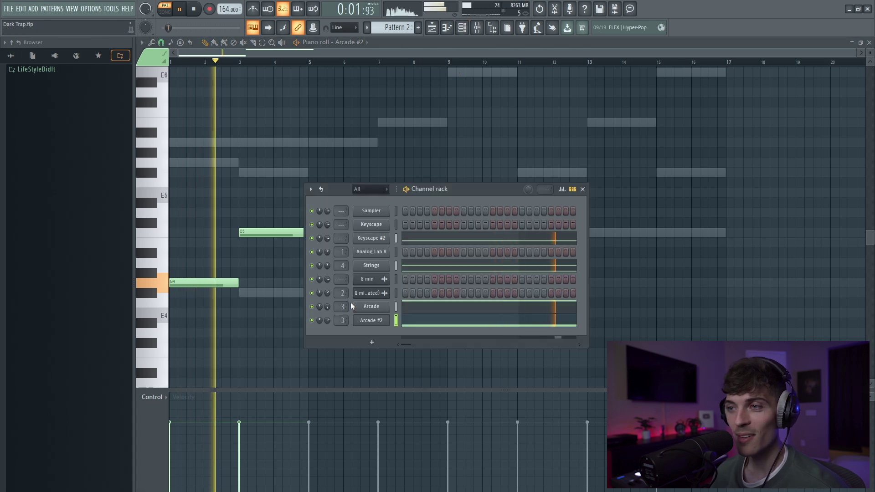
key("F6")
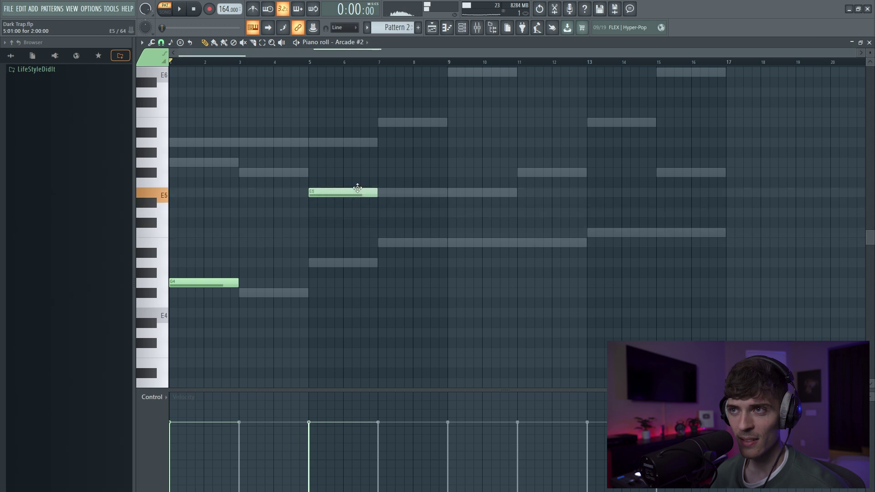
left_click(240, 284)
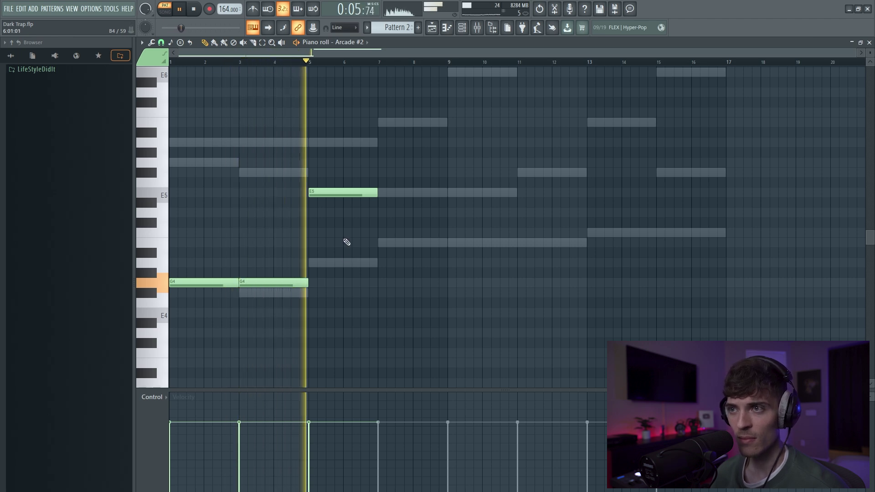
left_click(382, 193)
Duplicate the four Arcade #2 notes so the pattern repeats from bar 9, then clear the selection
left_click_drag(440, 170, 238, 293)
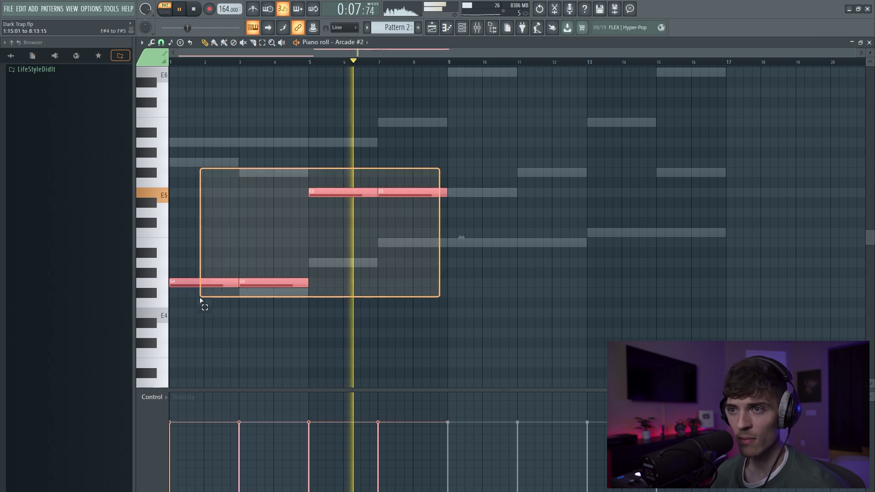
key("ctrl+b")
left_click_drag(426, 301, 462, 303)
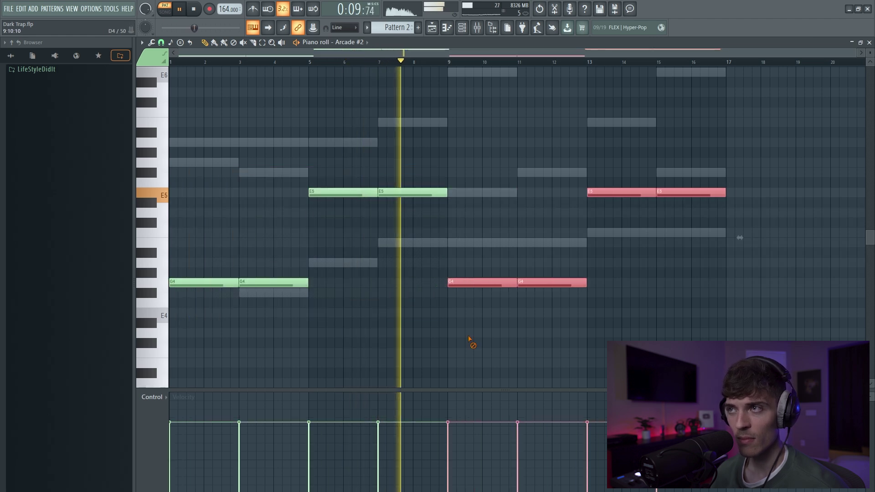
key("ctrl+d")
Route Arcade #2 to mixer track 5 and set its channel volume to about 63% while the arrangement plays from the start
key("space")
key("F6")
key("F5")
key("l")
key("space")
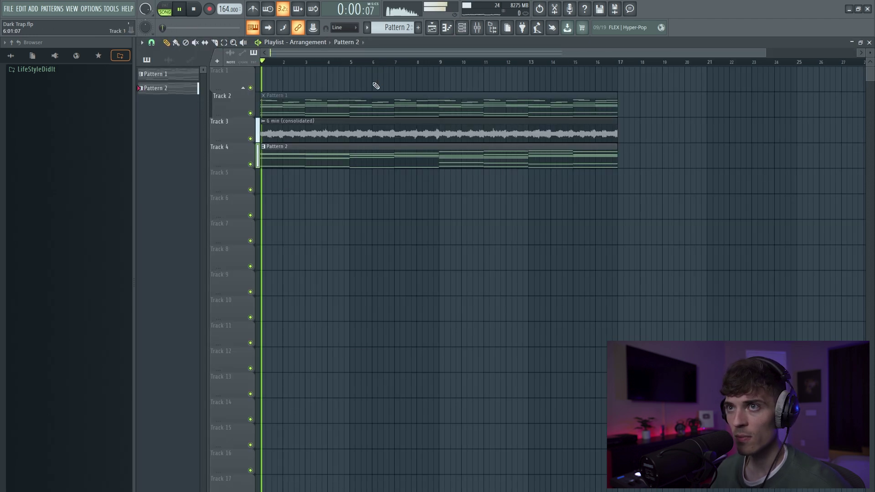
left_click(469, 36)
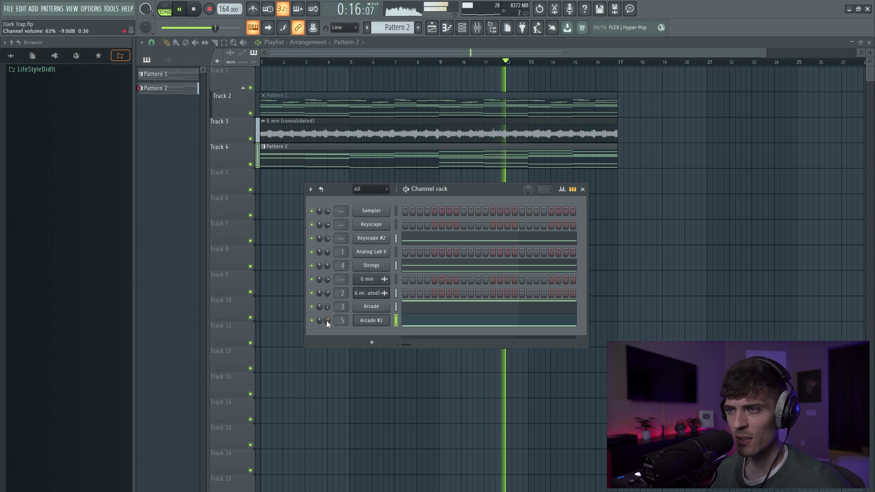
left_click(406, 240)
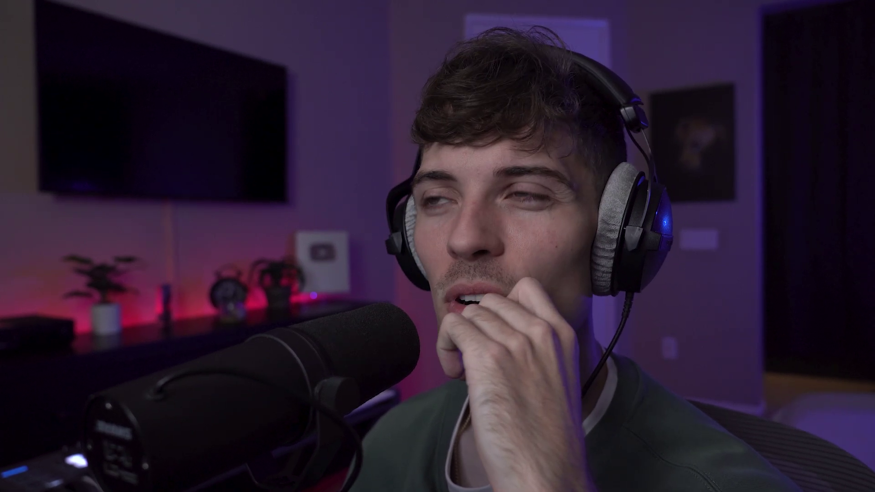
left_click_drag(283, 219, 615, 67)
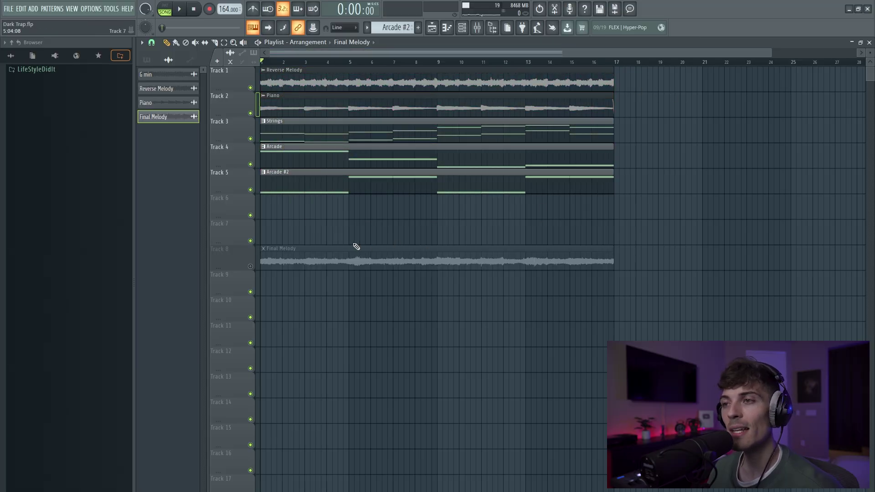
left_click_drag(319, 237, 438, 319)
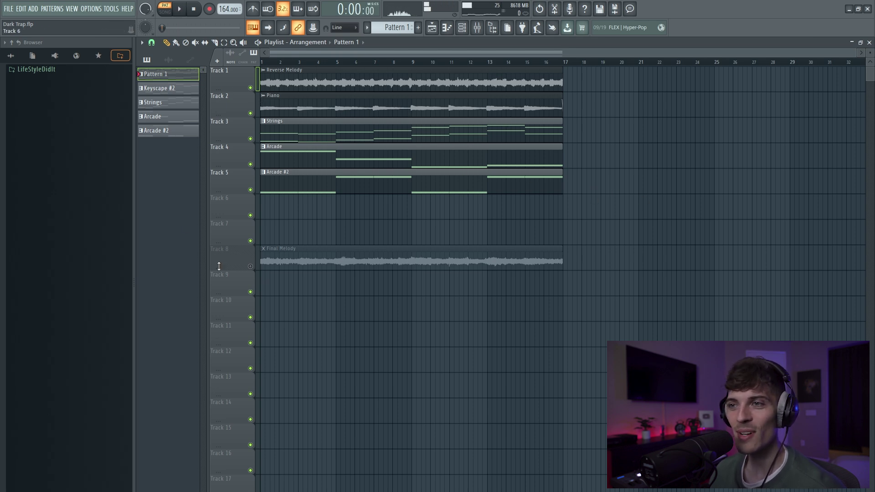
Solo the Final Melody track and open its audio clip's channel settings
left_click(251, 266, "ctrl")
double_click(304, 263)
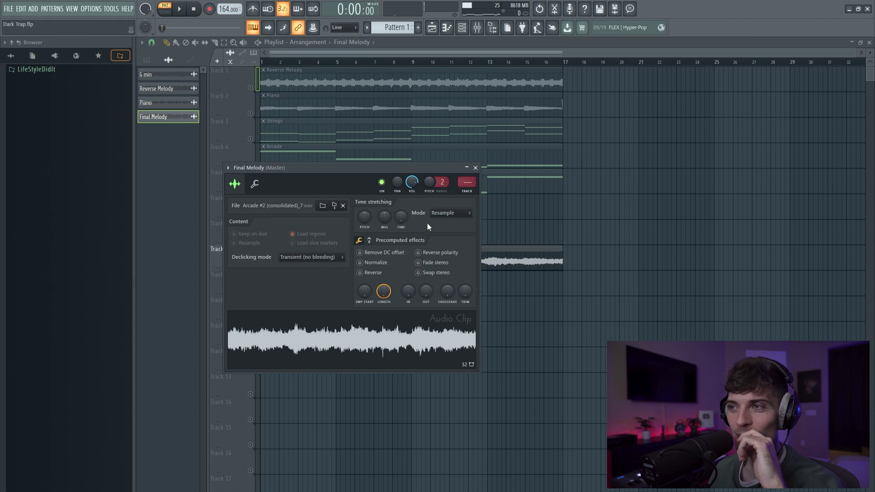
left_click_drag(386, 168, 556, 160)
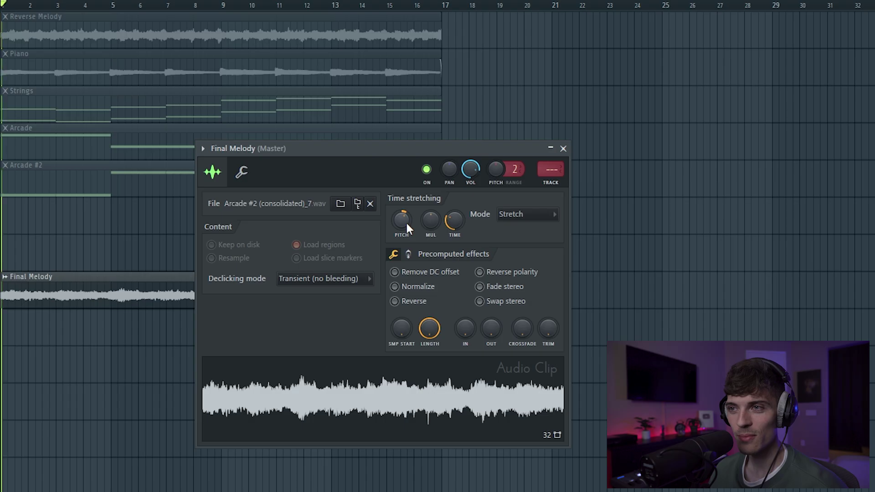